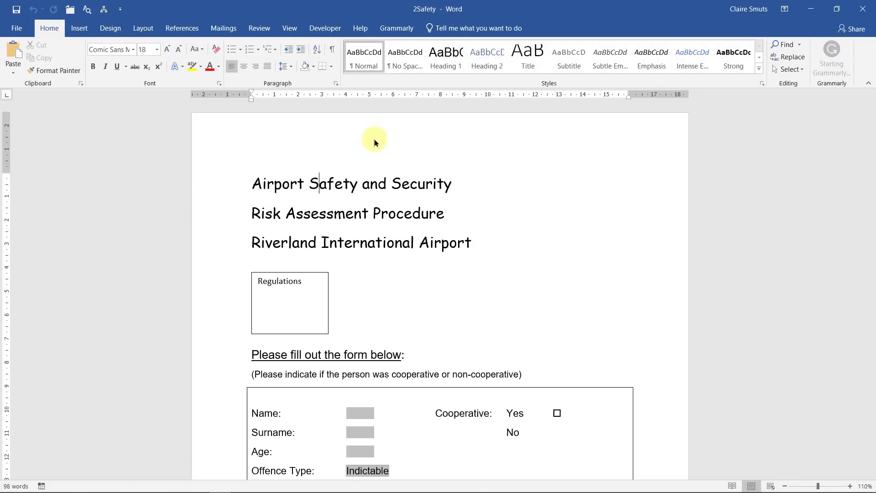
Step: Enter the candidate's exam number in the 2Safety header, then minimise Word
double_click(313, 138)
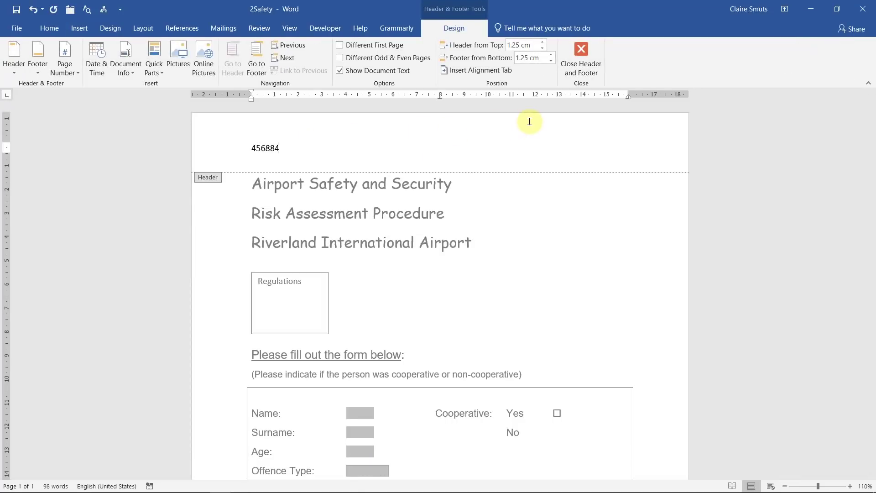
click(581, 54)
click(810, 8)
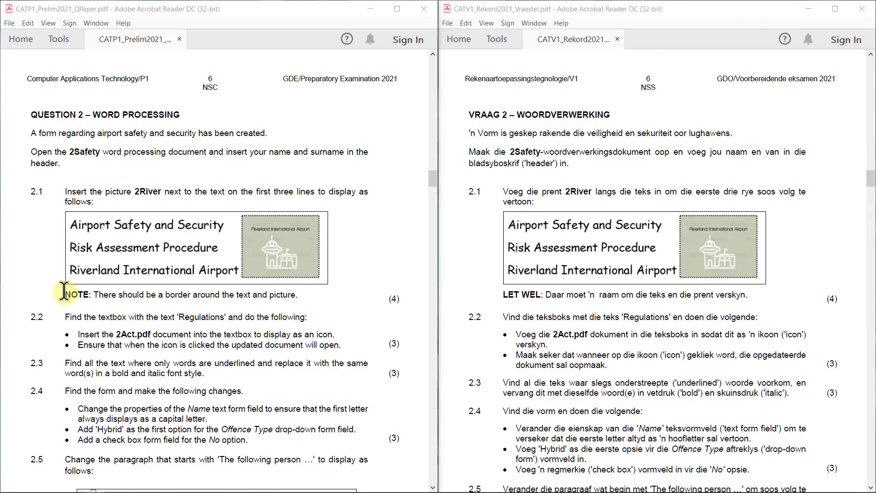
Step: Read the NOTE line requiring a border around the text and picture
drag(65, 291, 302, 297)
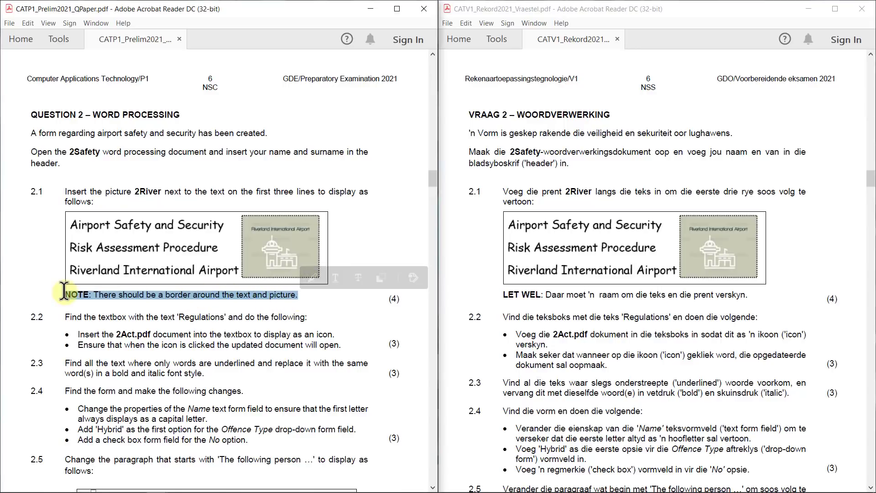
click(306, 299)
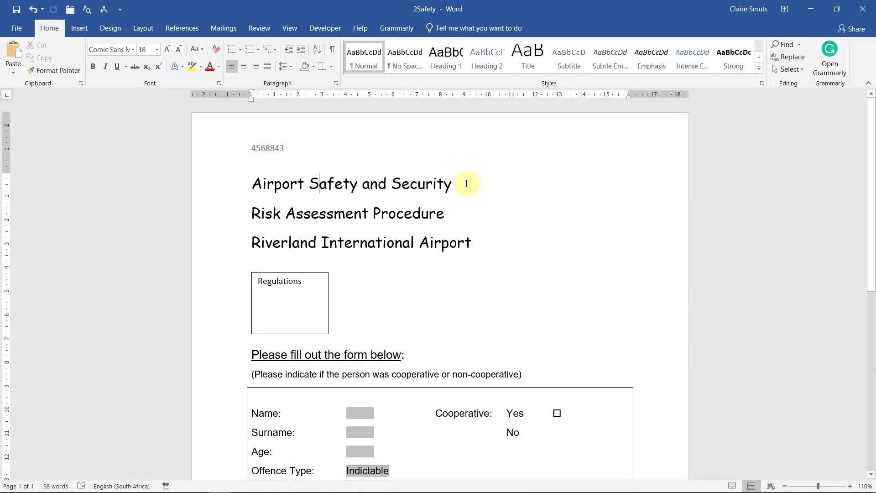
Step: Insert 2River from P1 Practical > Data after the first heading, shrunk to about 3.8 × 4.75 cm
click(466, 184)
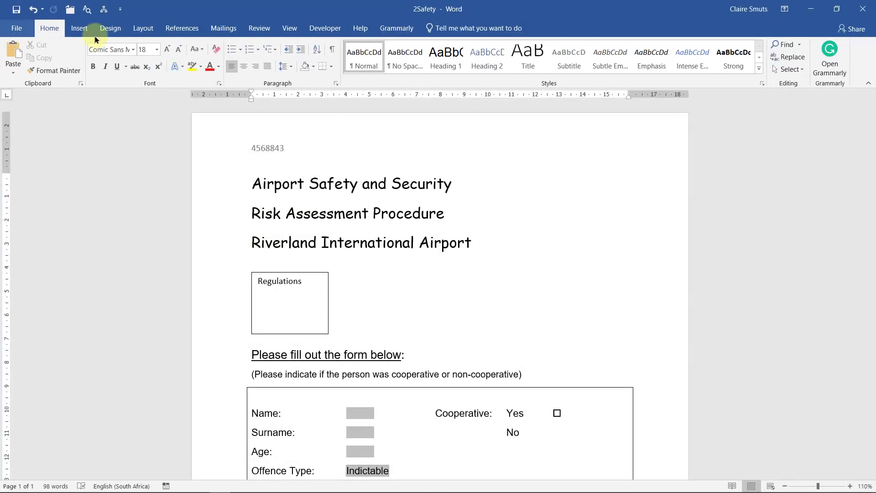
click(80, 28)
click(108, 63)
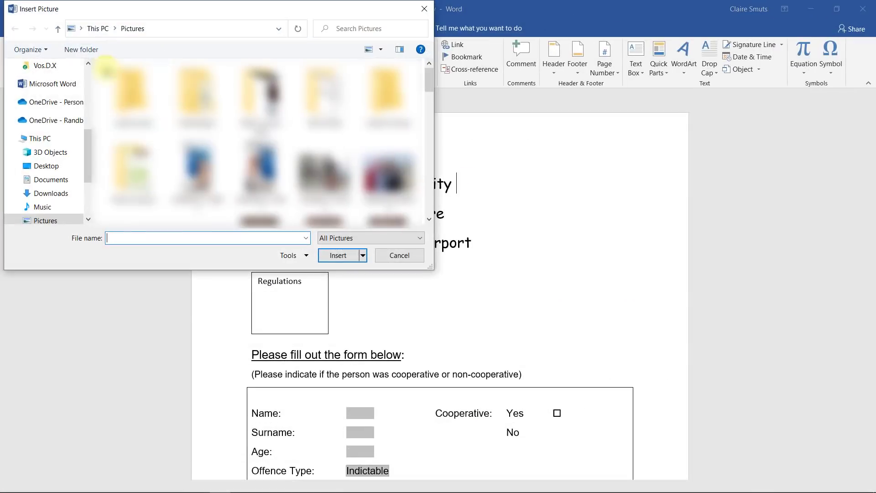
scroll(86, 84, up, 3)
click(51, 79)
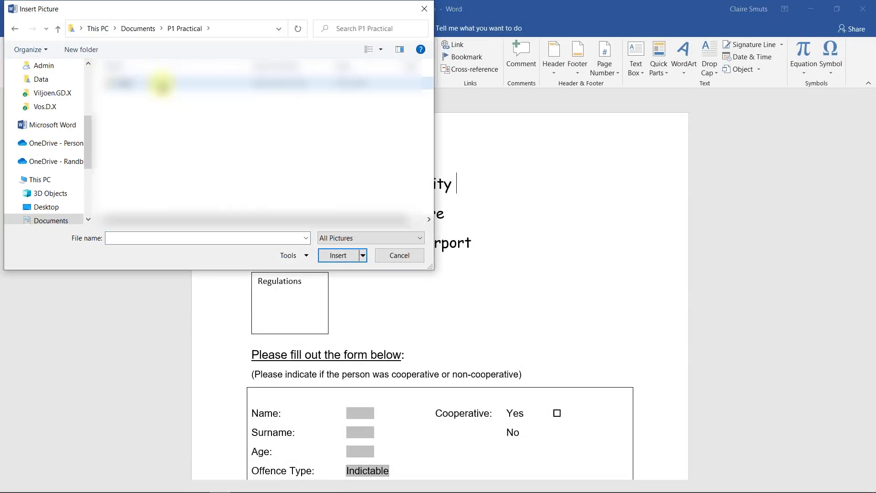
double_click(151, 87)
click(145, 106)
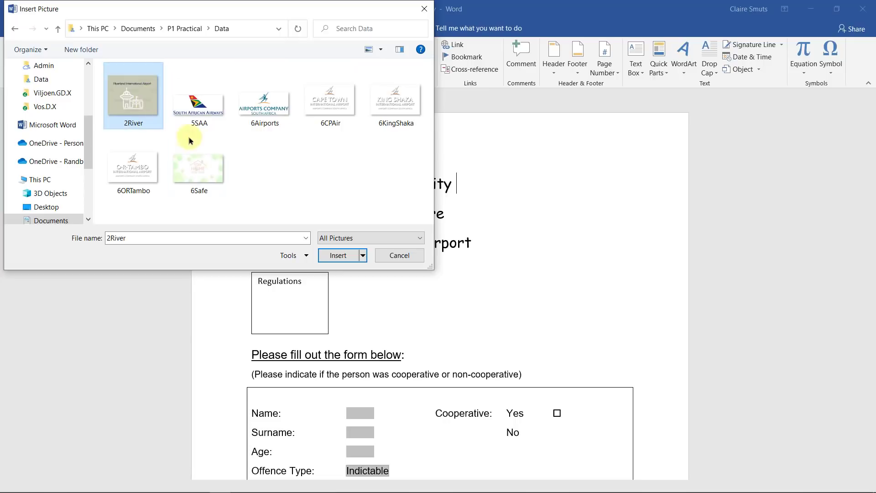
click(344, 256)
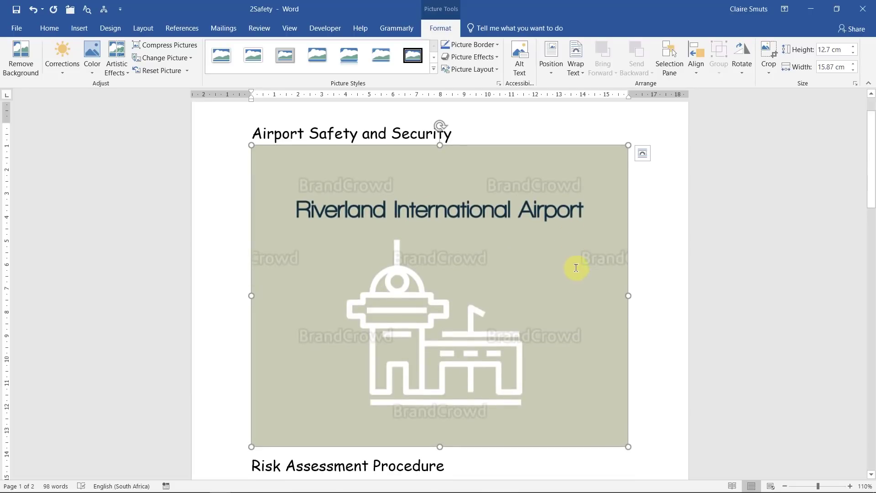
drag(629, 448, 394, 152)
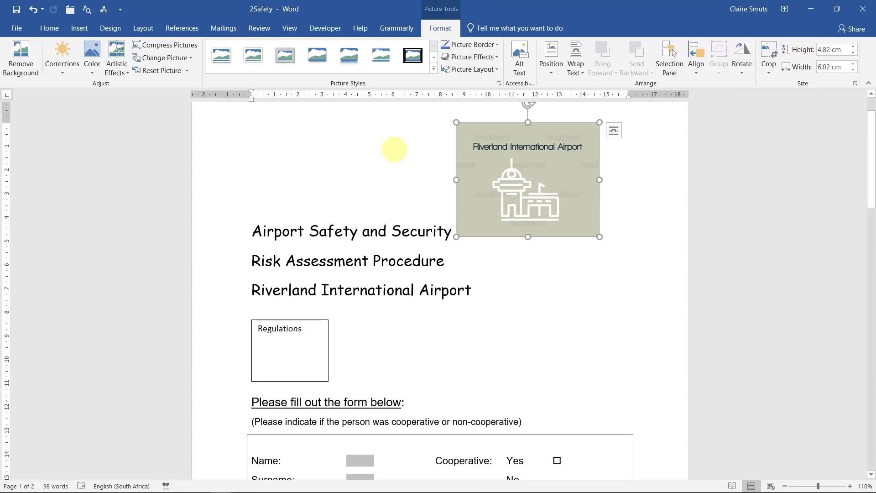
drag(598, 236, 569, 191)
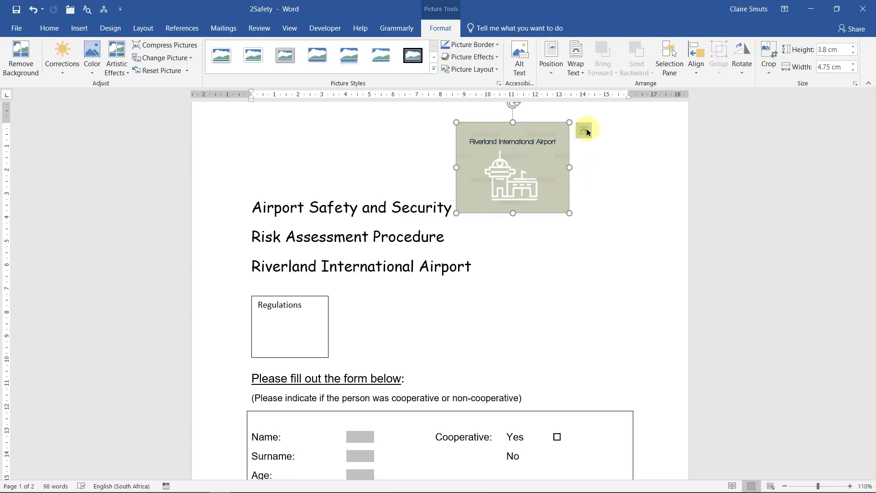
Step: Give the 2River picture Square wrapping, move it beside the headings and resize it to fit
click(584, 131)
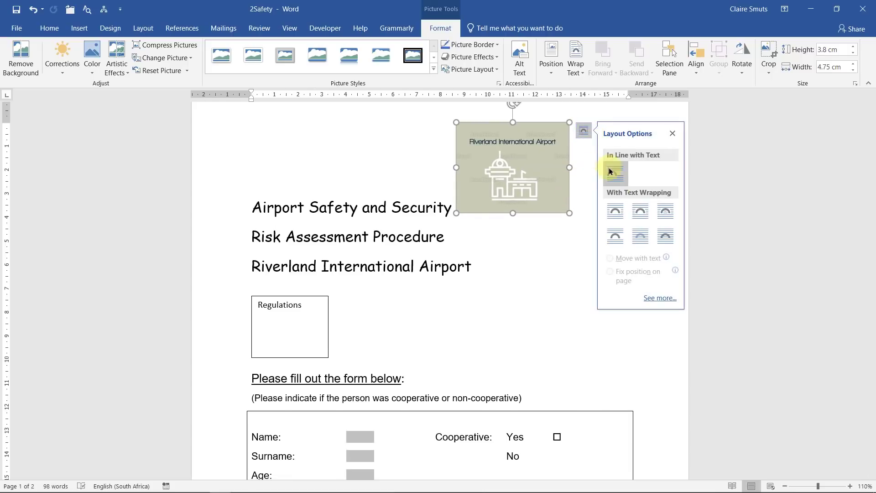
click(638, 218)
drag(504, 157, 537, 142)
drag(601, 213, 582, 197)
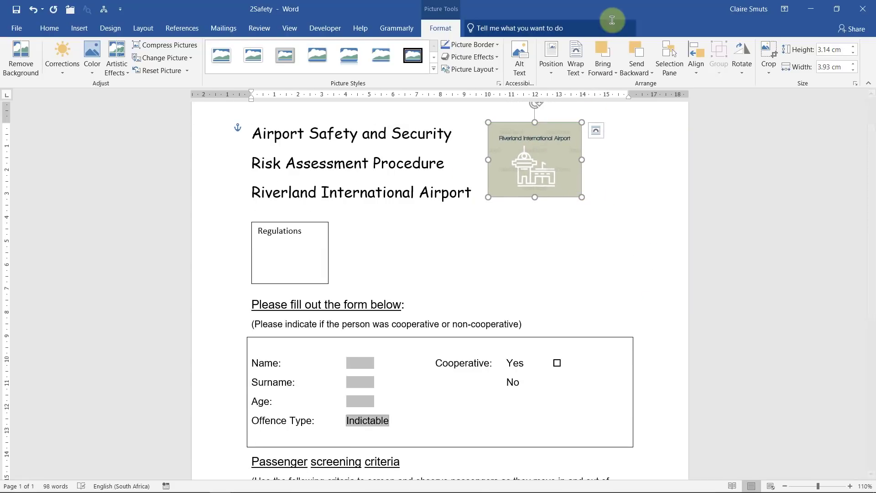
drag(656, 6, 746, 55)
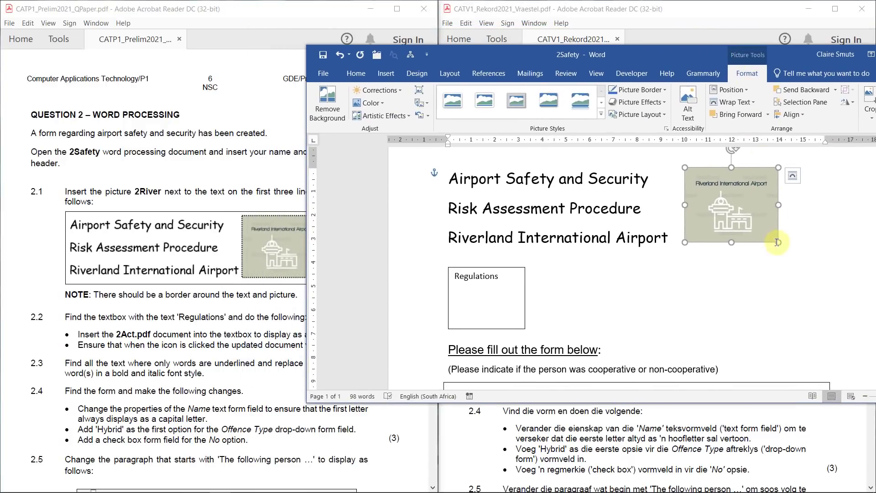
drag(777, 242, 778, 222)
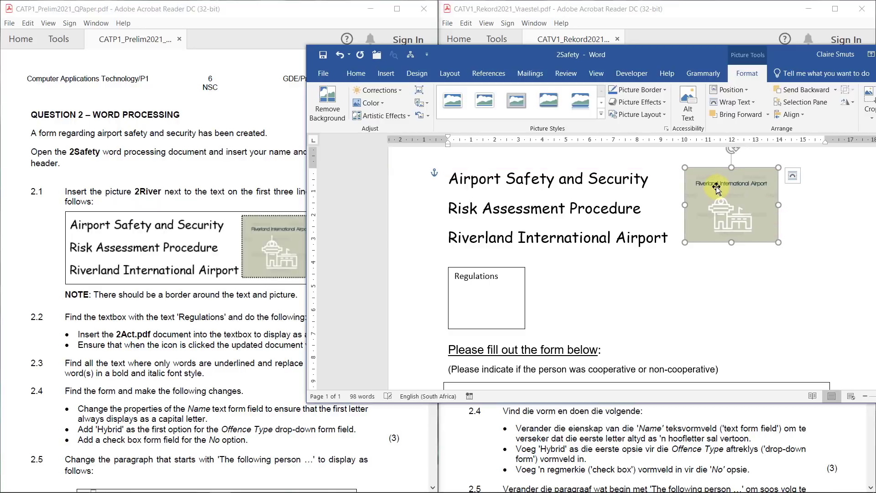
Step: Resize the picture to the heading height and give it a black border
drag(686, 168, 682, 168)
drag(778, 244, 771, 247)
drag(701, 212, 699, 208)
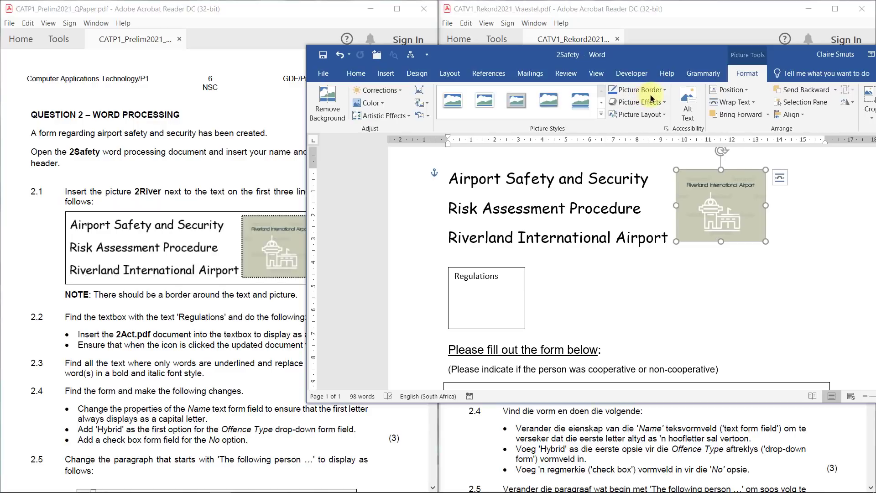
click(665, 91)
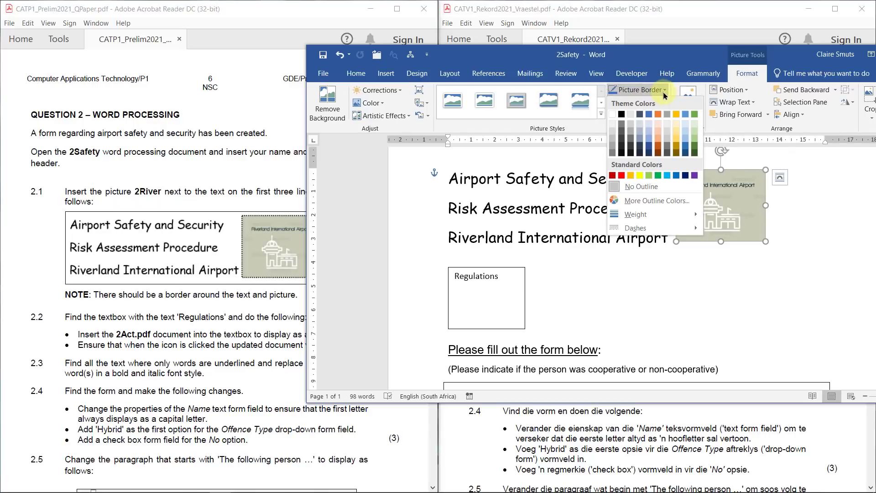
click(623, 114)
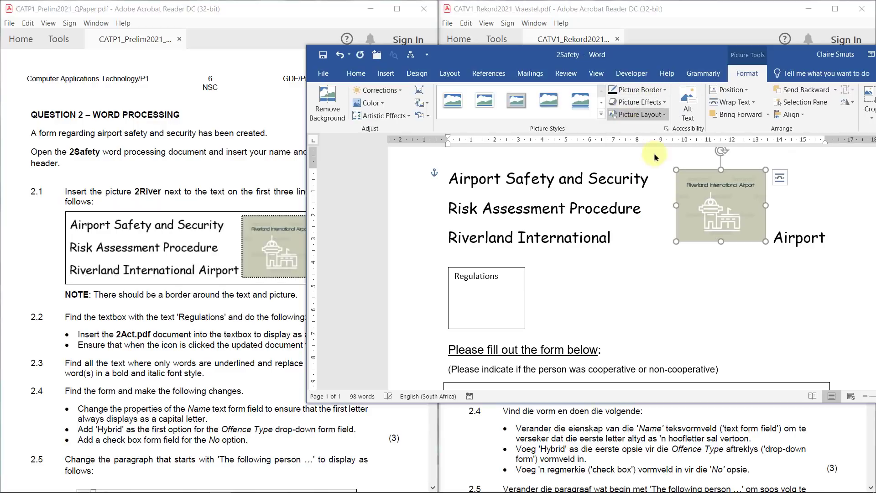
mouse_move(707, 219)
mouse_down()
mouse_move(726, 219)
mouse_move(715, 221)
mouse_up()
Step: Set the picture border to 1½ pt weight with a Round Dot dash style
click(663, 89)
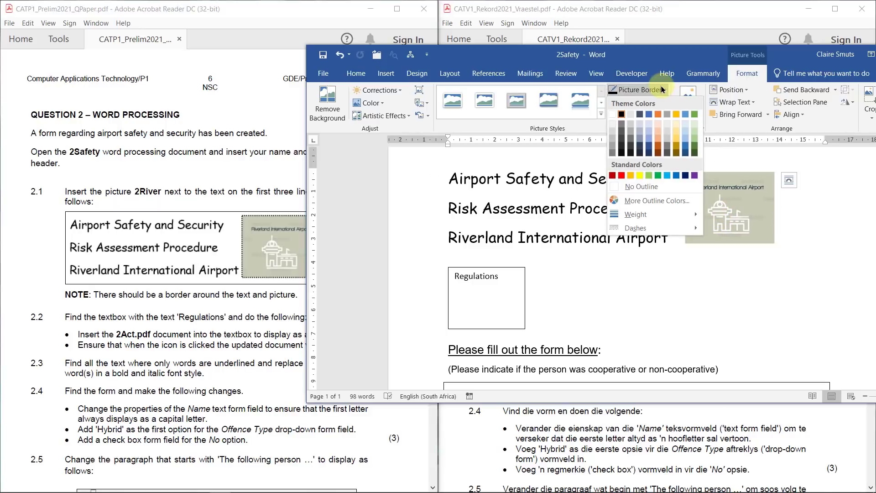
mouse_move(685, 214)
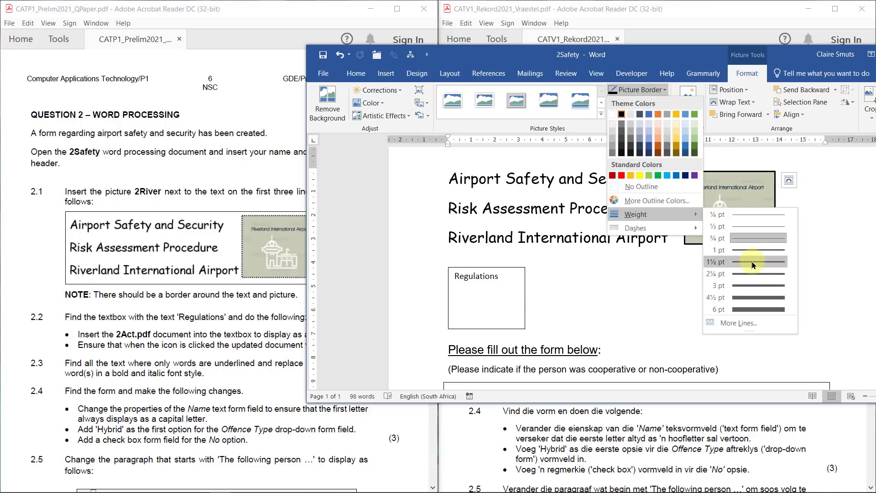
click(753, 264)
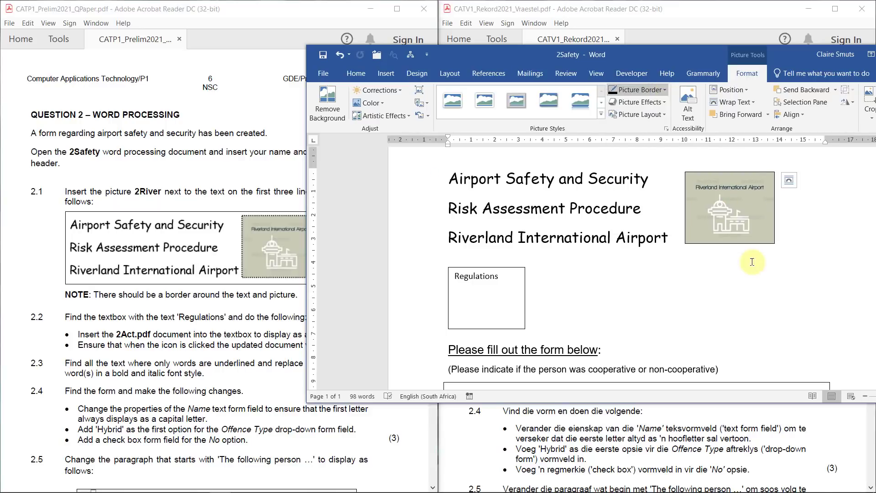
click(653, 89)
mouse_move(685, 228)
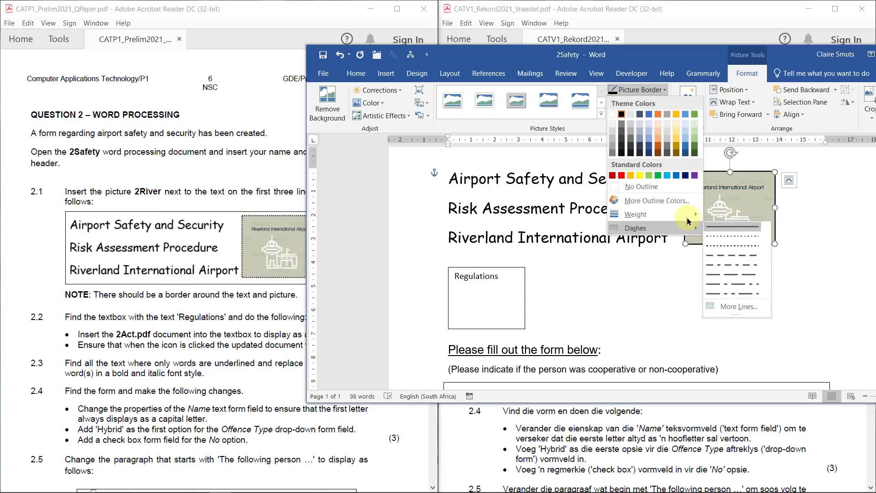
click(727, 237)
click(829, 258)
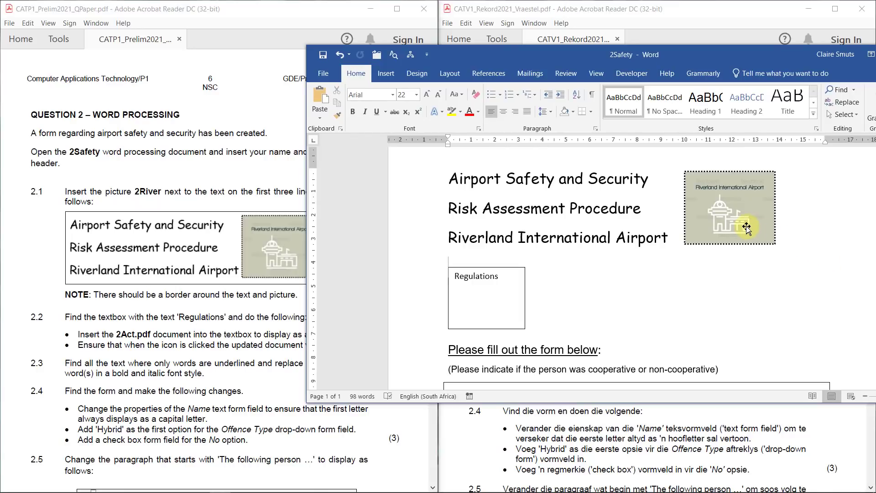
Step: Nudge the picture left and apply an outside border to the three heading lines
drag(747, 228, 742, 225)
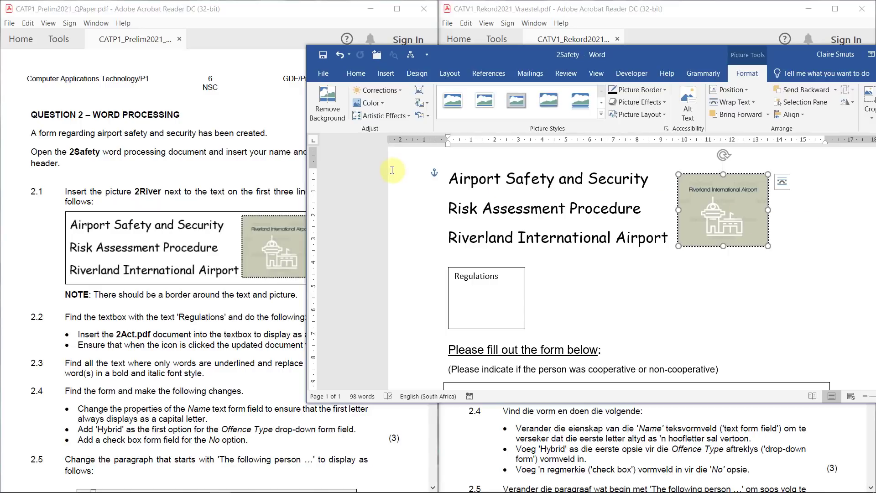
click(454, 179)
drag(450, 179, 673, 240)
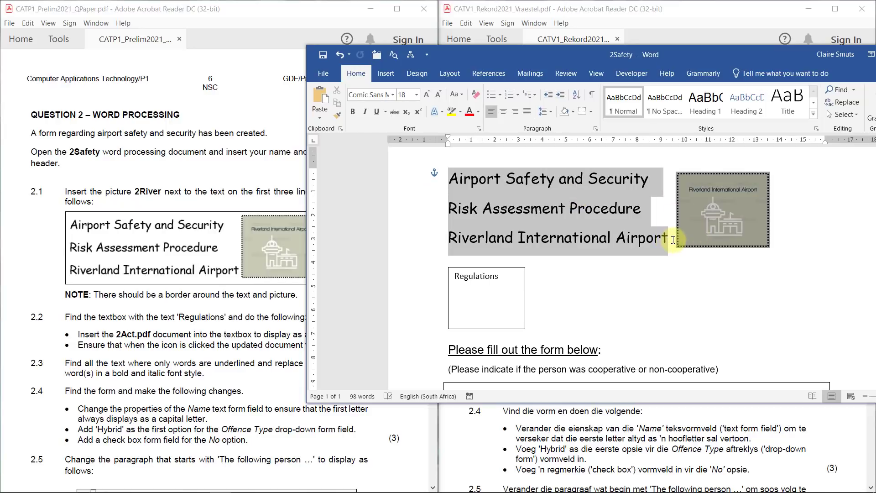
click(592, 115)
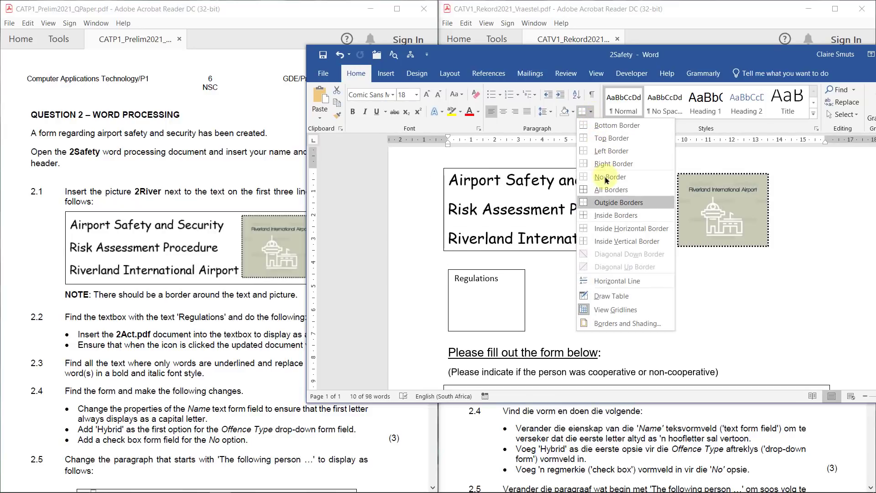
click(610, 202)
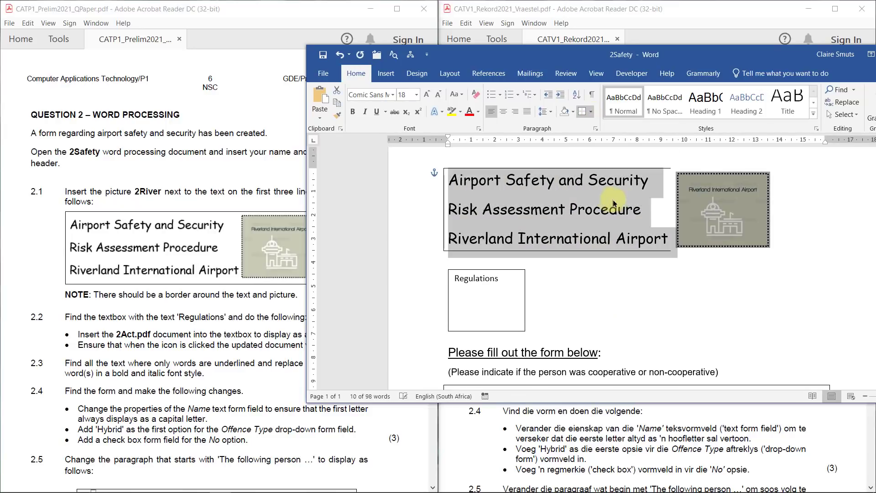
Step: Set the airport picture's wrapping to Behind Text
click(733, 211)
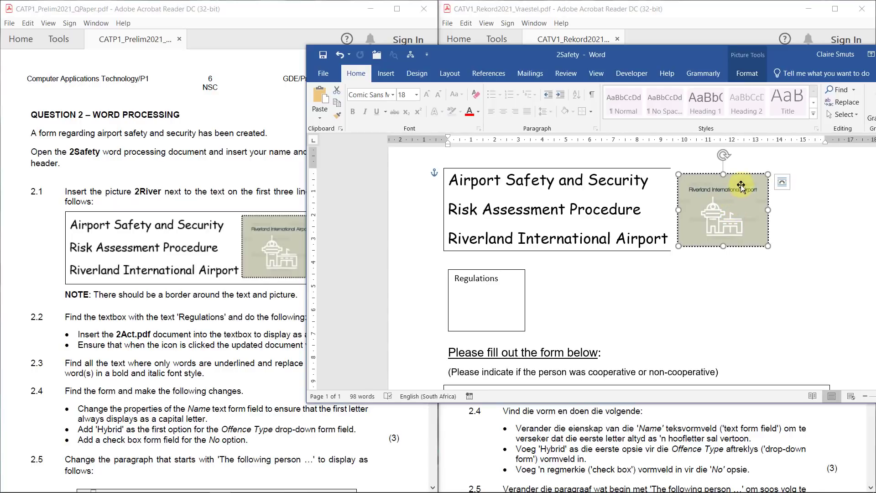
click(782, 183)
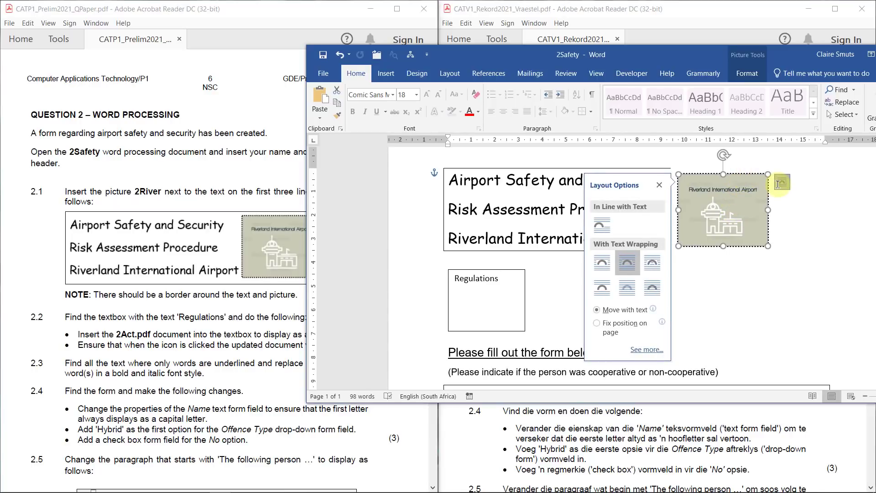
click(628, 295)
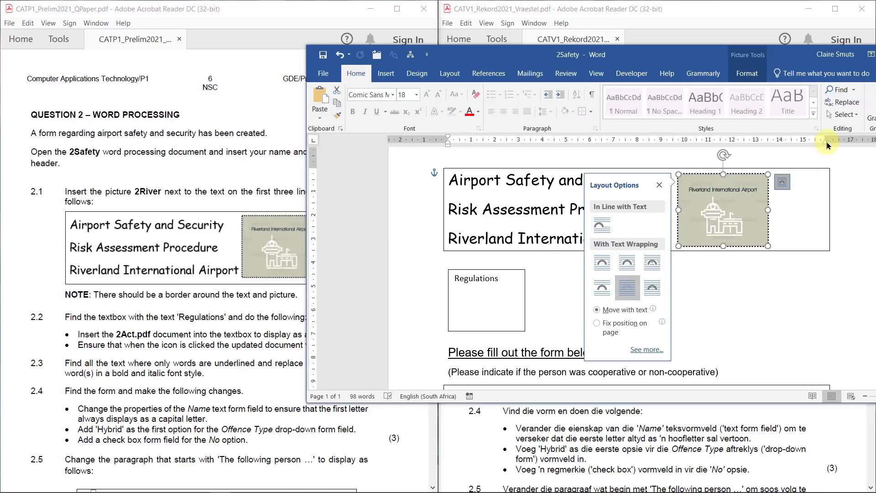
Step: Move the three title lines' right indent inward on the ruler
drag(827, 144, 792, 143)
key(ctrl+z)
drag(429, 185, 445, 232)
drag(826, 143, 774, 144)
click(840, 217)
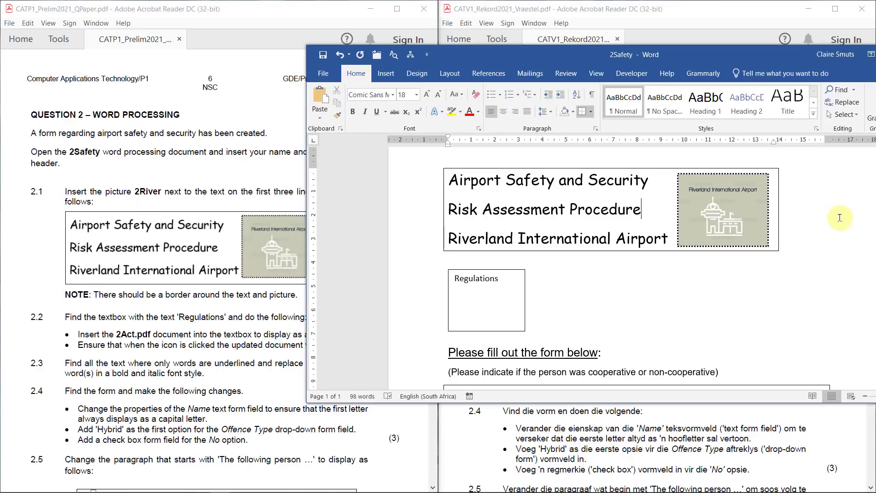
click(747, 214)
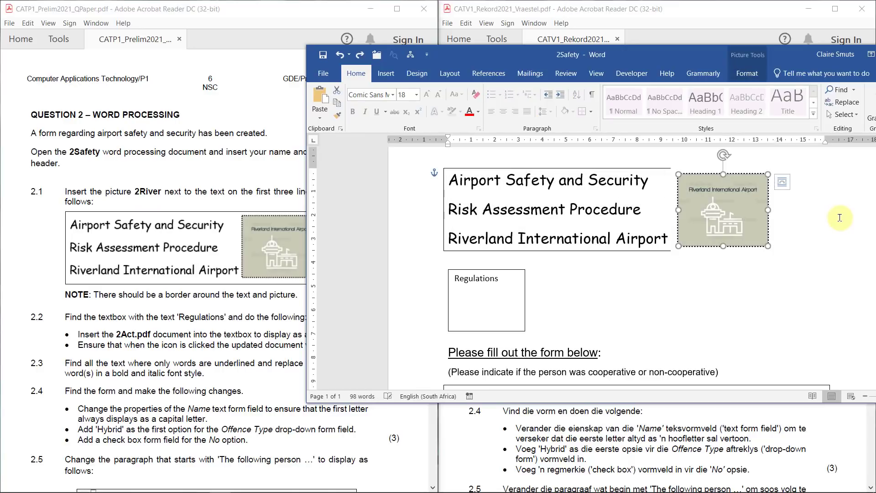
click(551, 210)
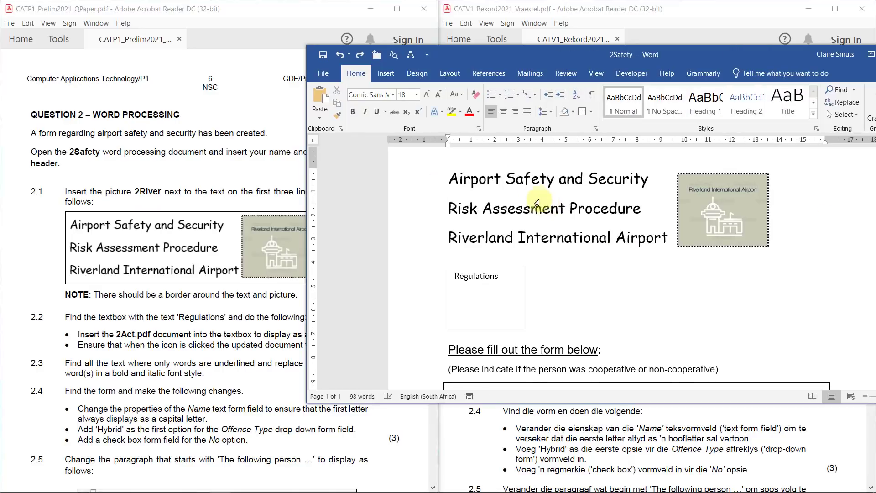
Step: Draw a text box around the title lines and picture, and set its fill to No Fill
click(386, 73)
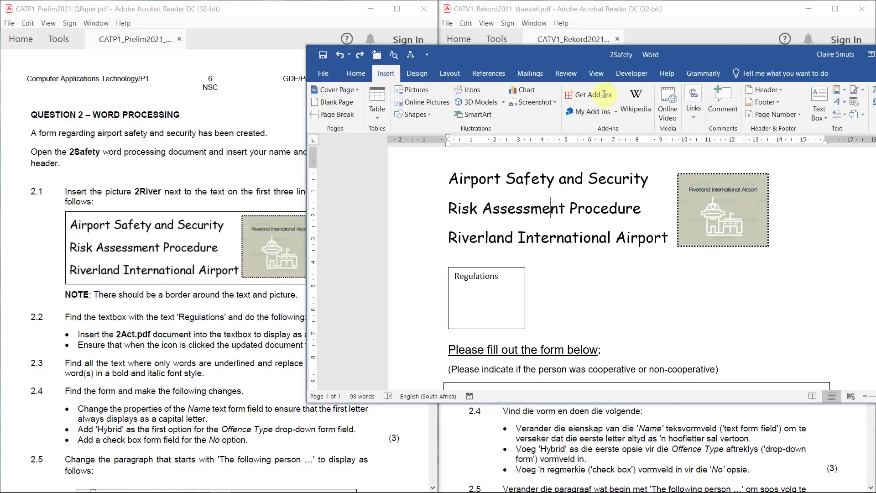
click(827, 117)
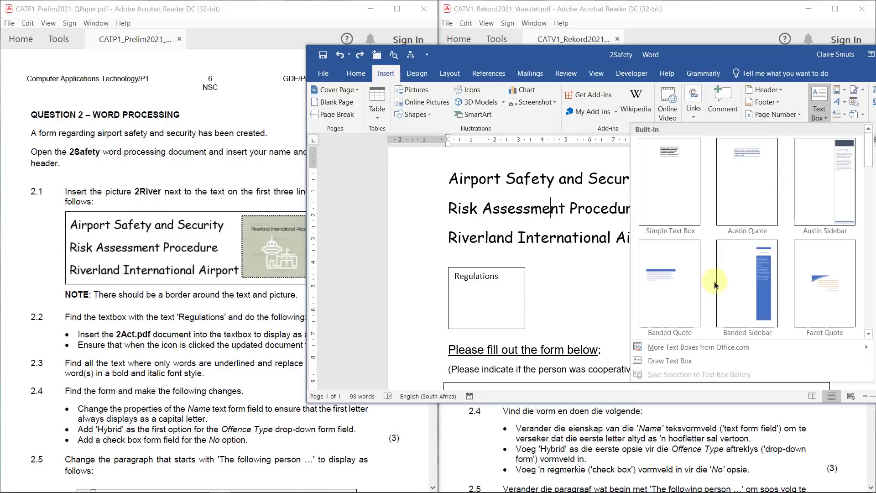
click(659, 362)
drag(437, 162, 783, 259)
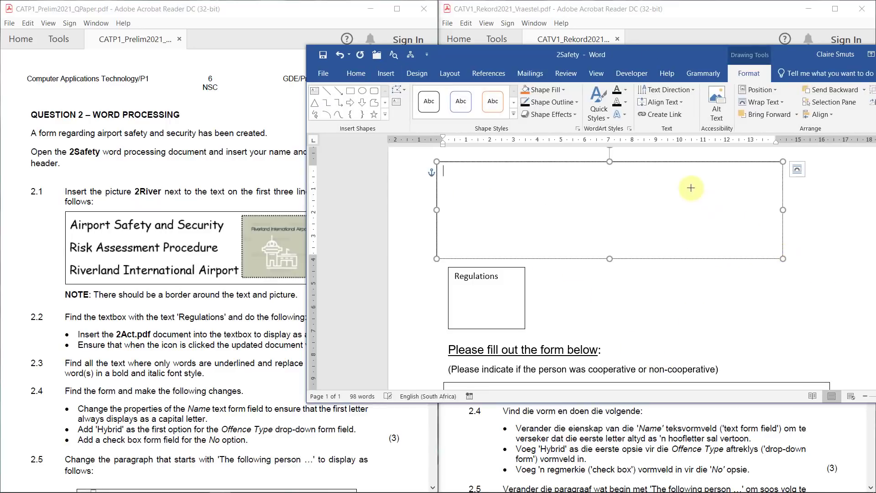
click(560, 89)
click(552, 179)
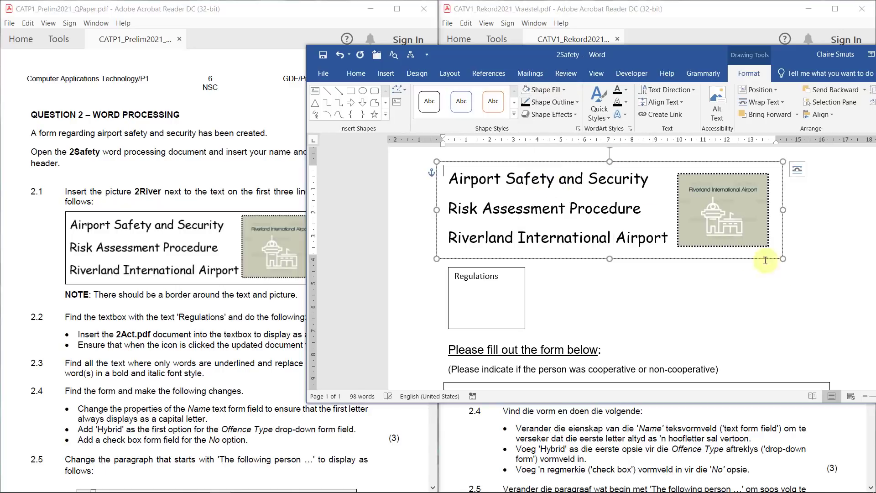
click(813, 277)
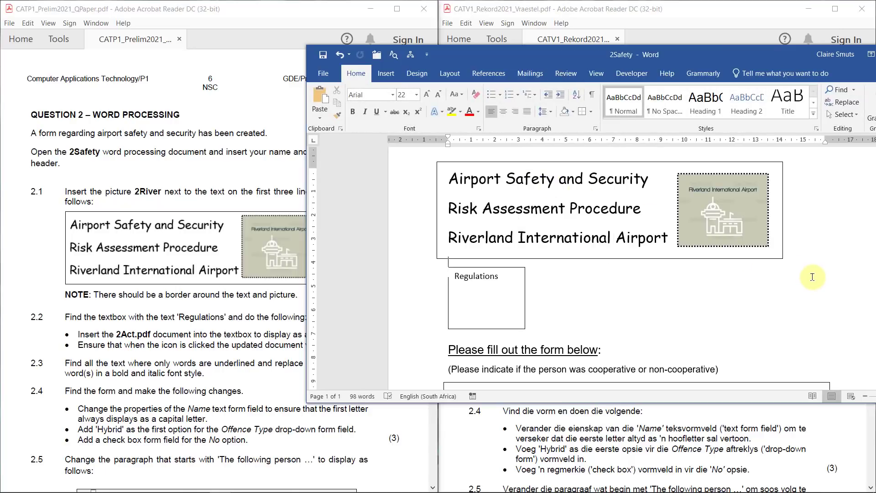
Step: Check the new title box's outline, then bring the Question 2 papers back into view
click(593, 259)
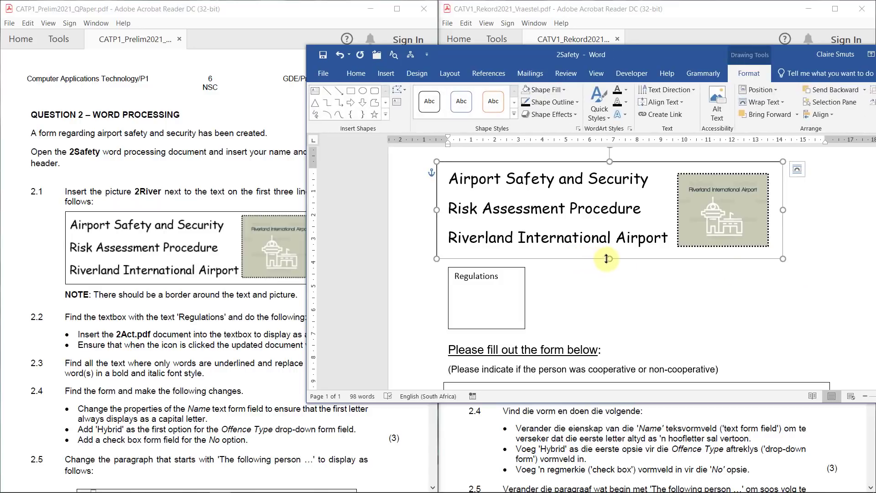
click(656, 270)
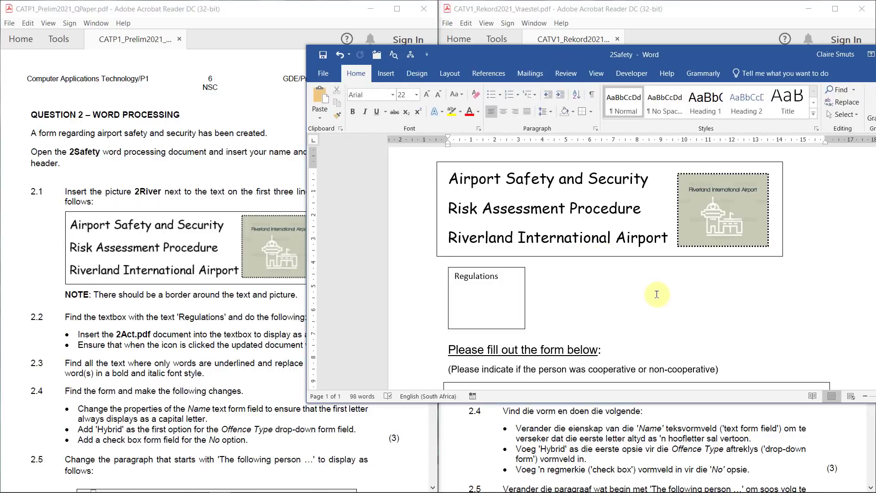
click(443, 209)
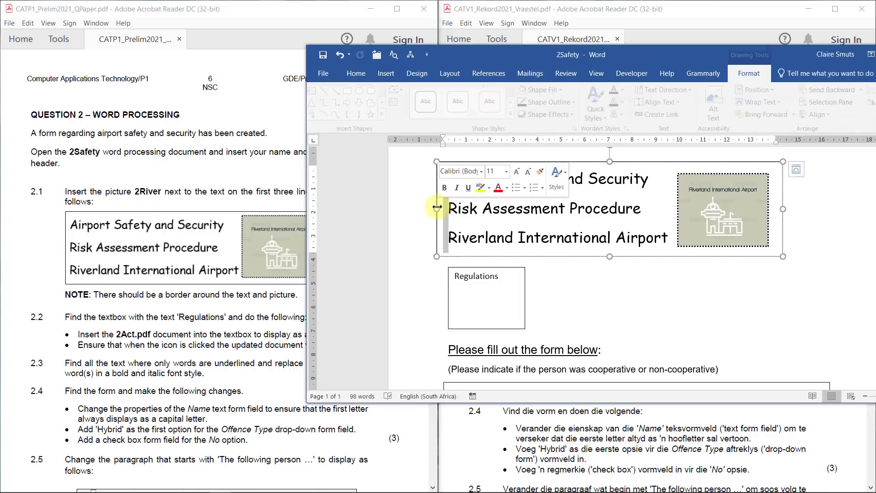
click(632, 309)
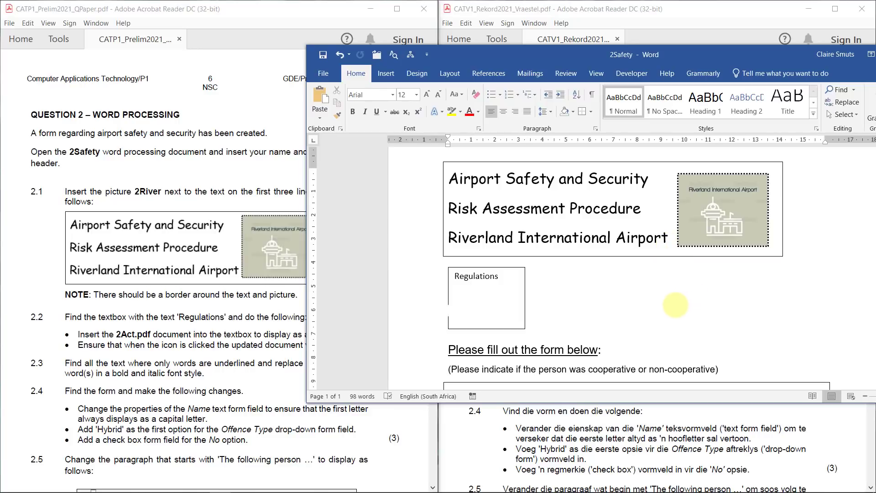
click(820, 11)
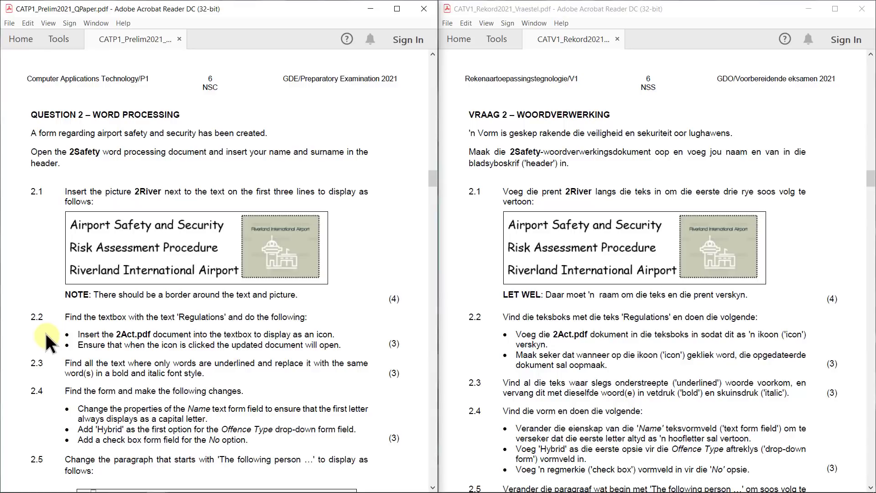
Step: Read question 2.2 on the Regulations text box, then return to 2Safety in Word
key(alt+Tab)
click(89, 29)
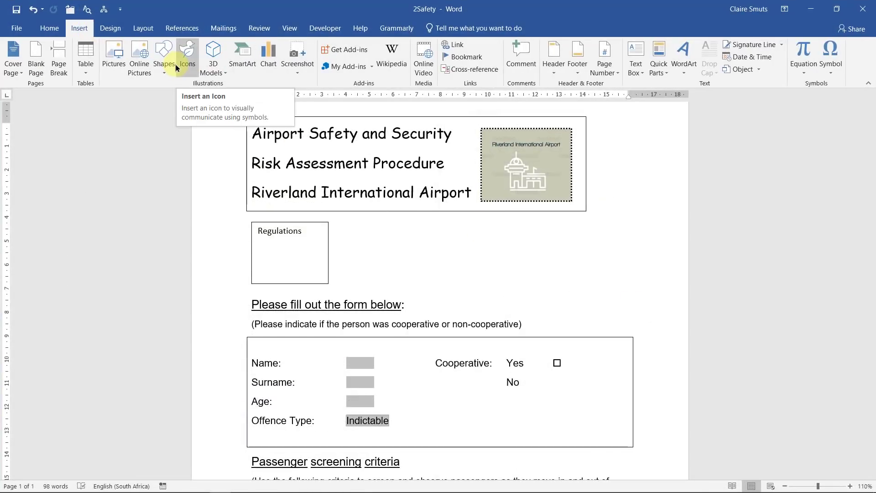
click(293, 259)
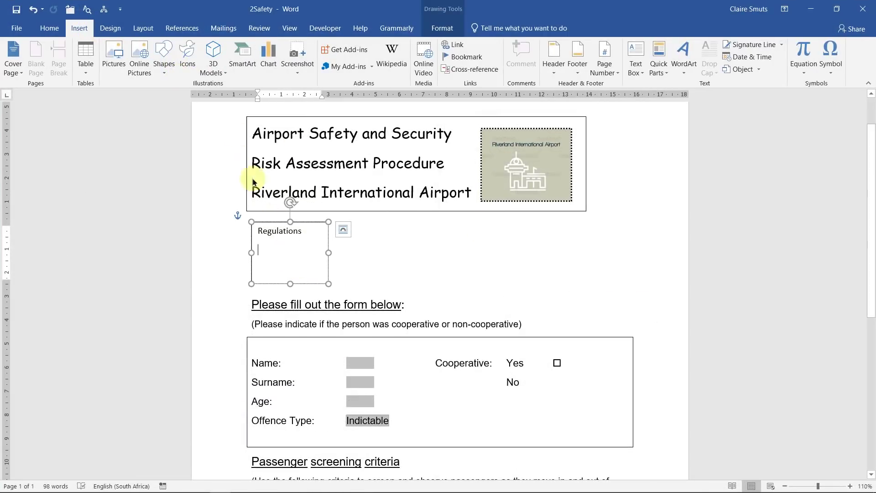
click(192, 62)
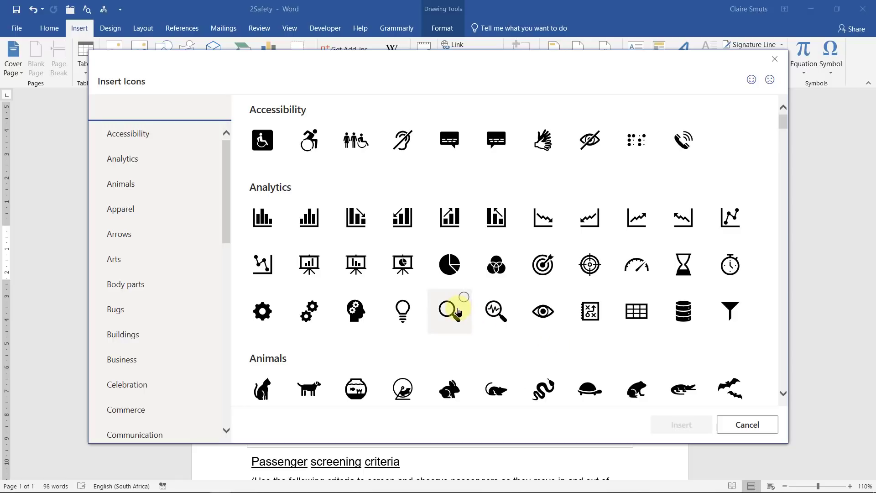
click(775, 59)
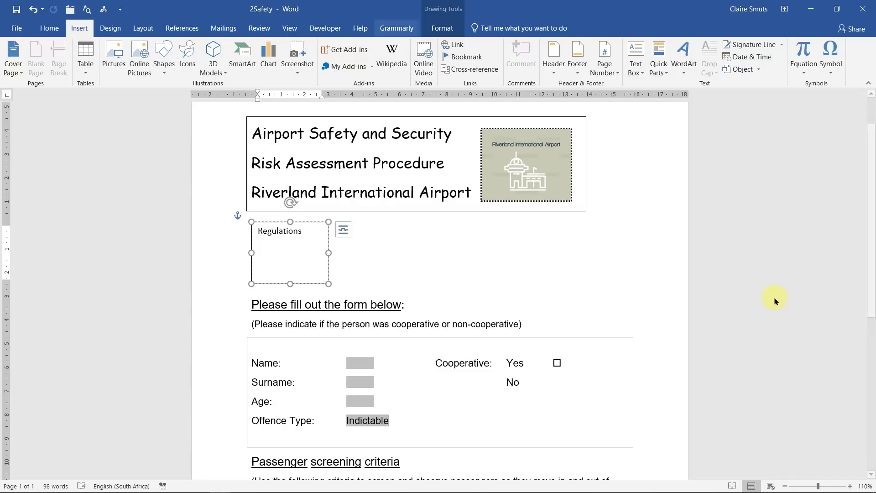
Step: Choose Object > Create from File and select 2Act.pdf in P1 Practical > Data
click(758, 72)
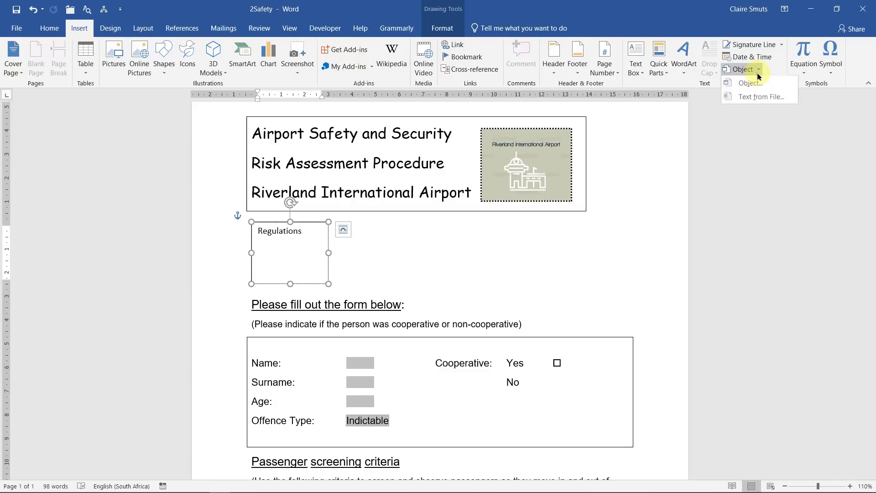
click(762, 84)
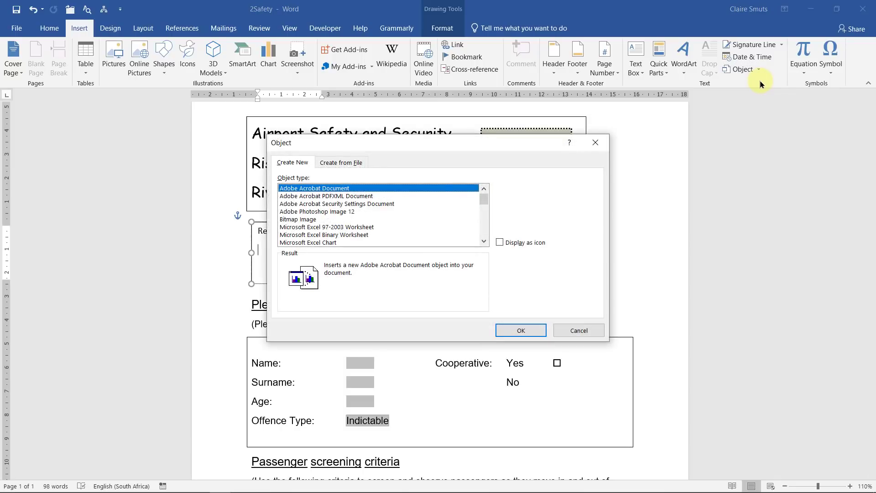
click(340, 163)
click(516, 190)
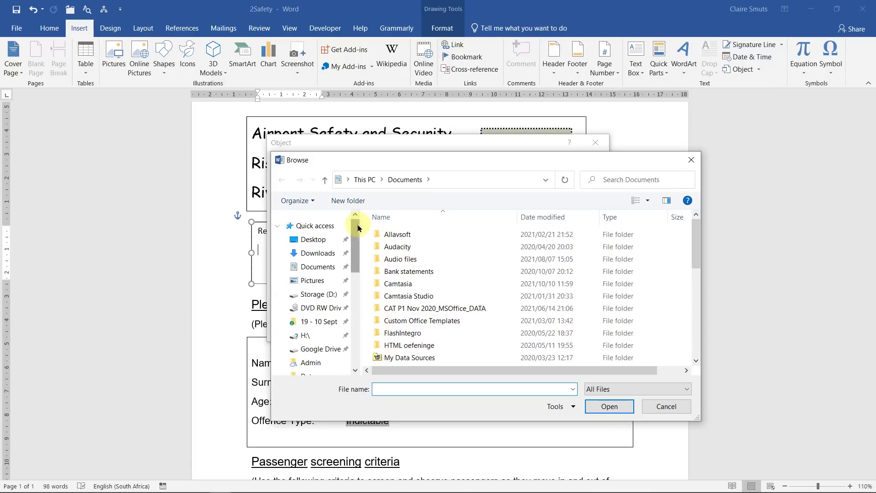
click(320, 267)
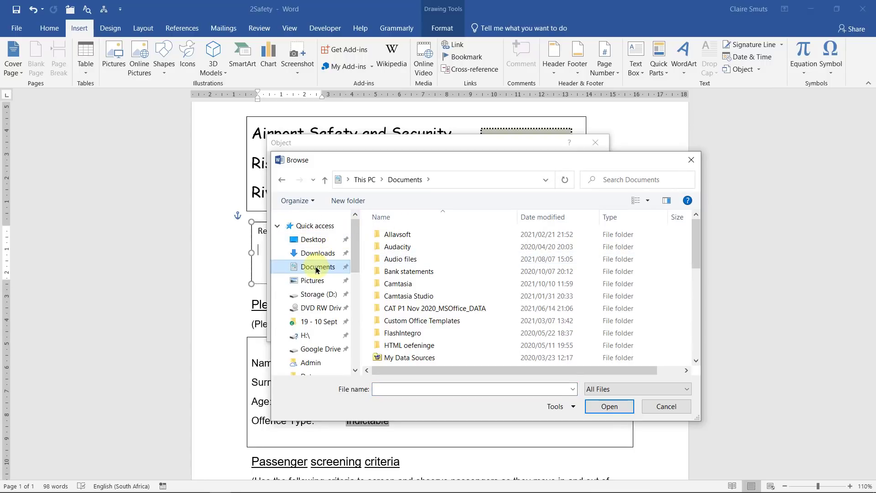
scroll(340, 287, down, 2)
double_click(397, 347)
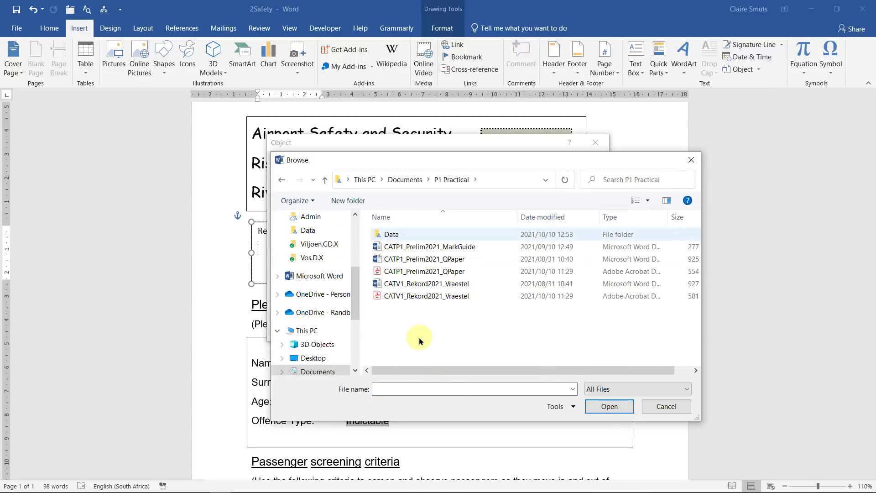
double_click(401, 238)
click(464, 247)
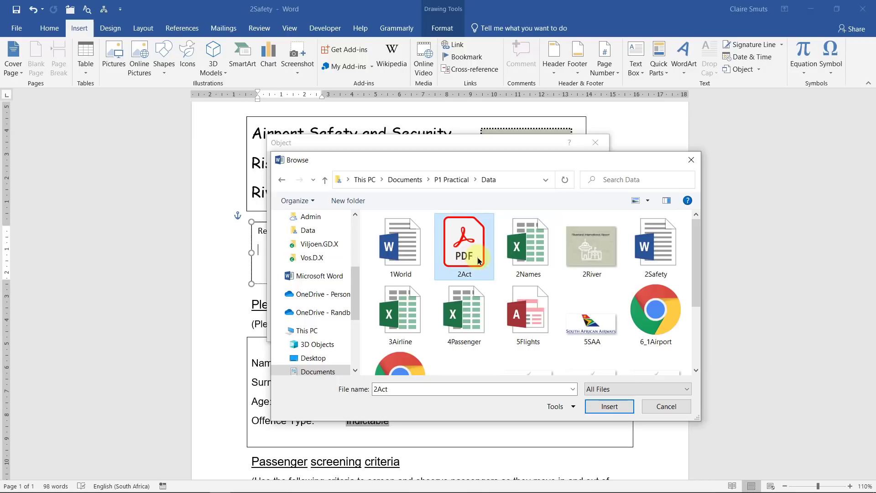
click(601, 405)
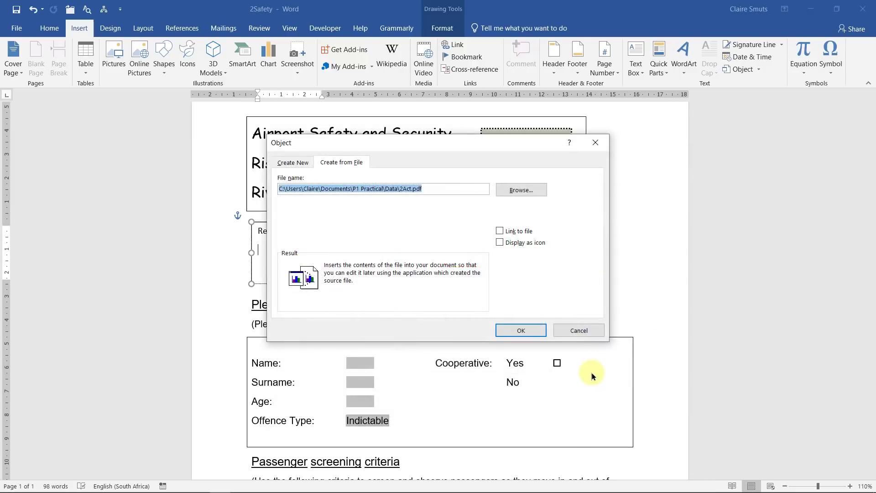
Step: Insert 2Act.pdf with Display as icon and Link to file both ticked
click(534, 245)
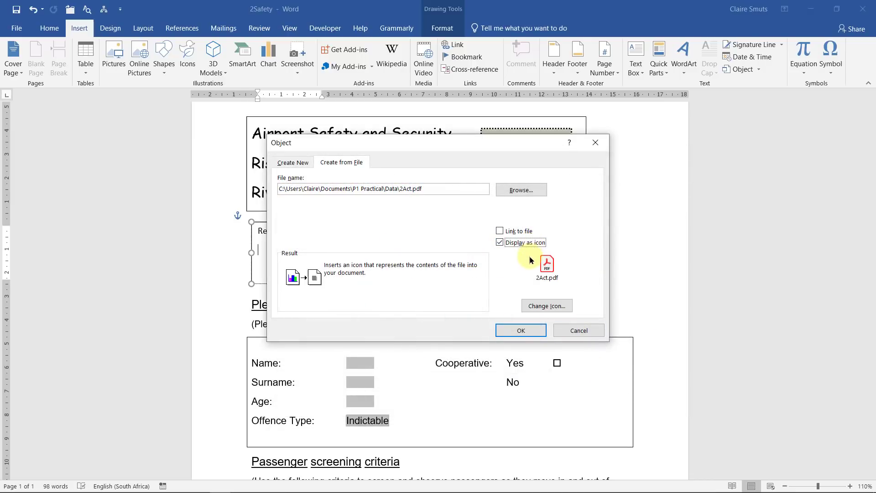
click(500, 231)
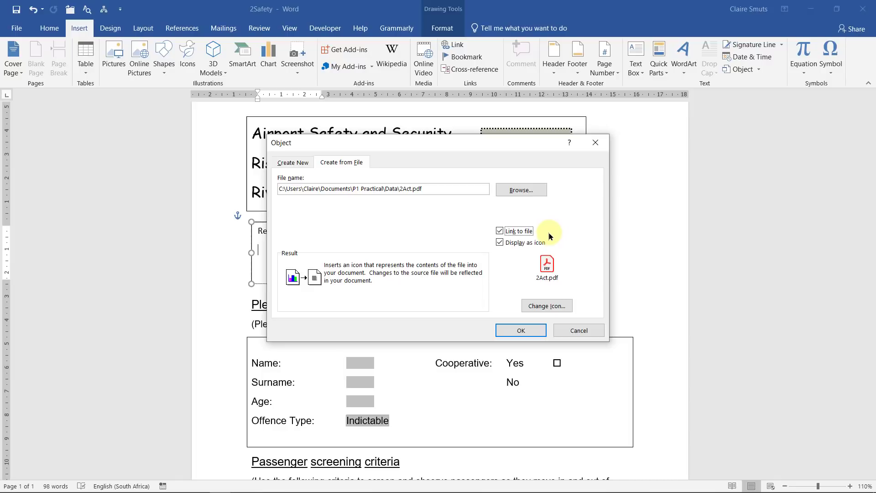
click(523, 329)
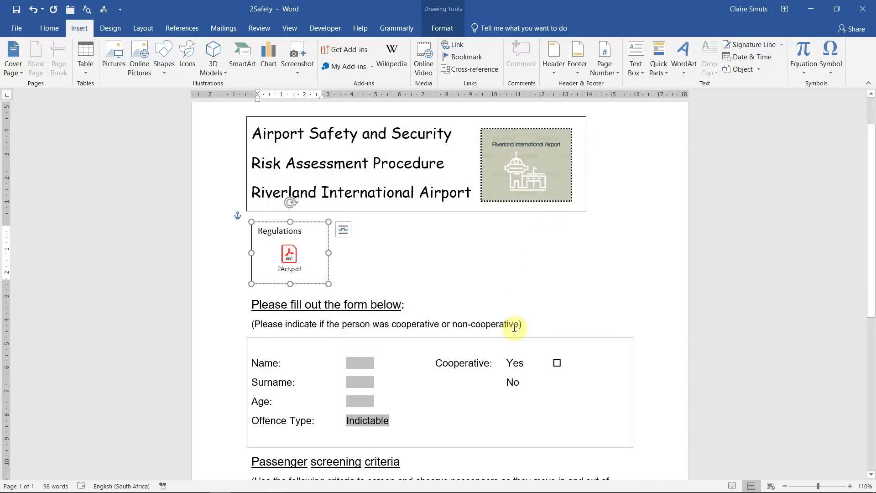
Step: Toggle field codes with Alt+F9 to confirm the LINK field, then switch to Acrobat Reader
click(377, 282)
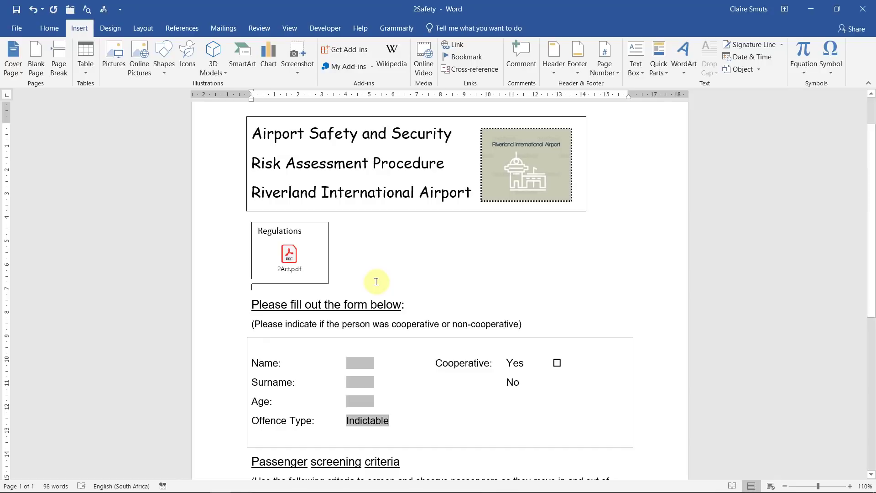
key(alt+F9)
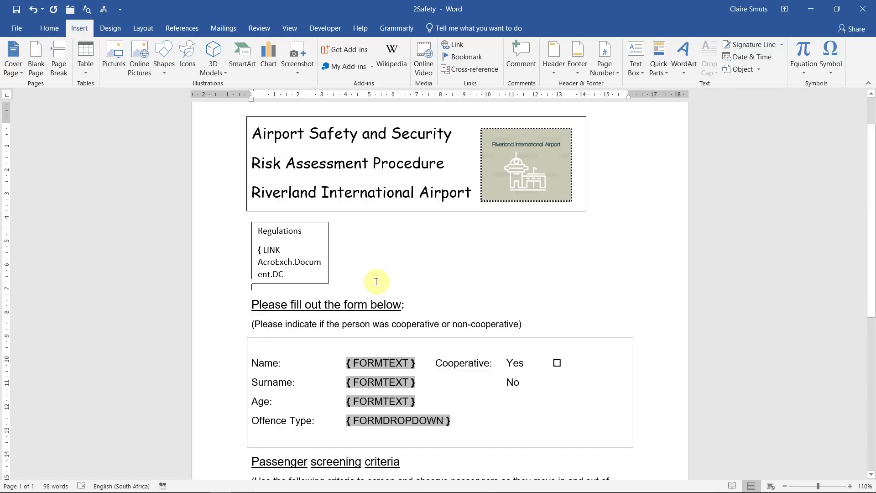
key(alt+F9)
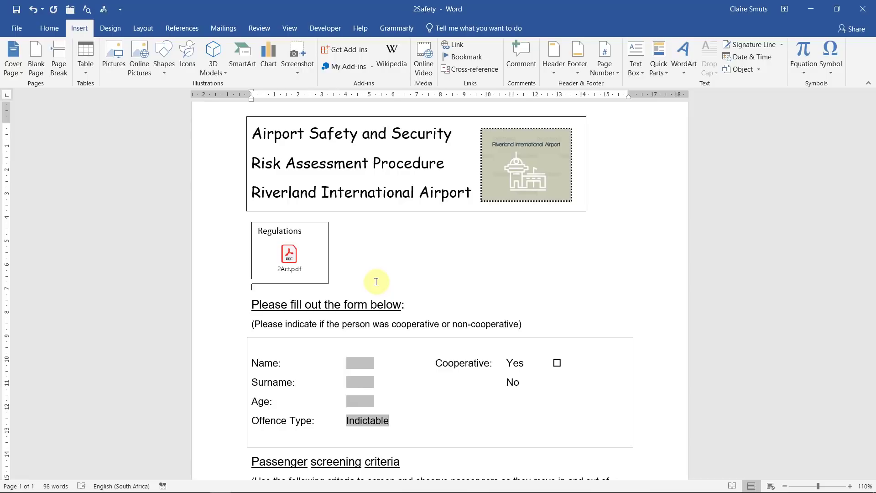
key(alt+Tab)
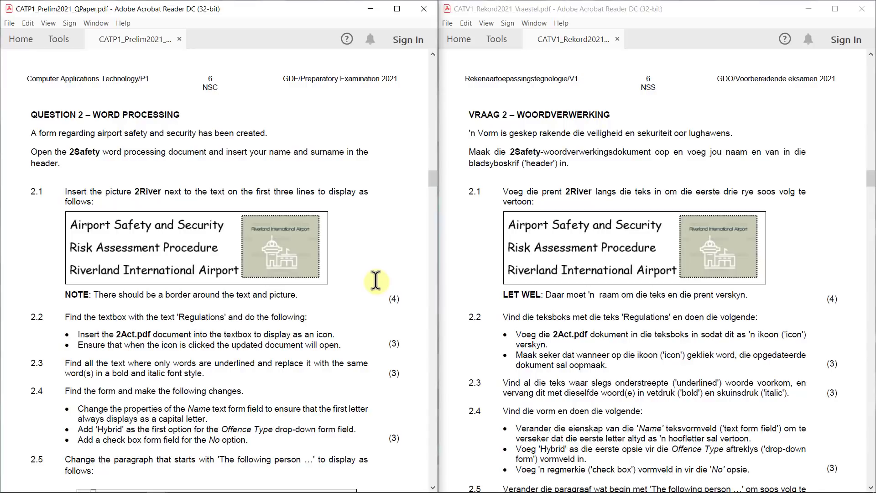
click(606, 366)
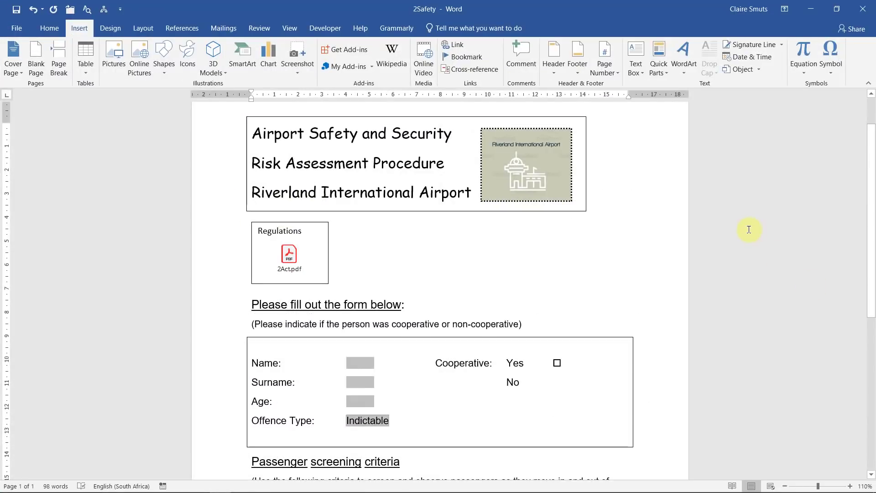
Step: In Find and Replace, set the Find format to Font underline 'Words only'
click(49, 29)
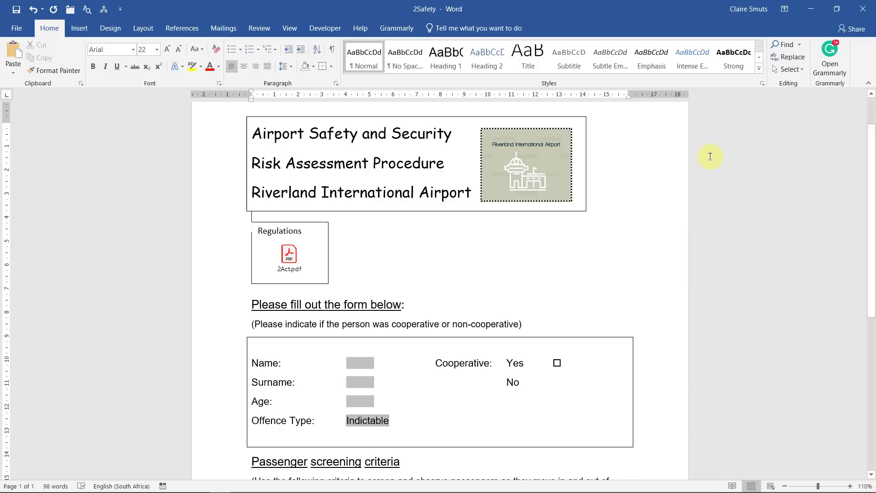
click(805, 59)
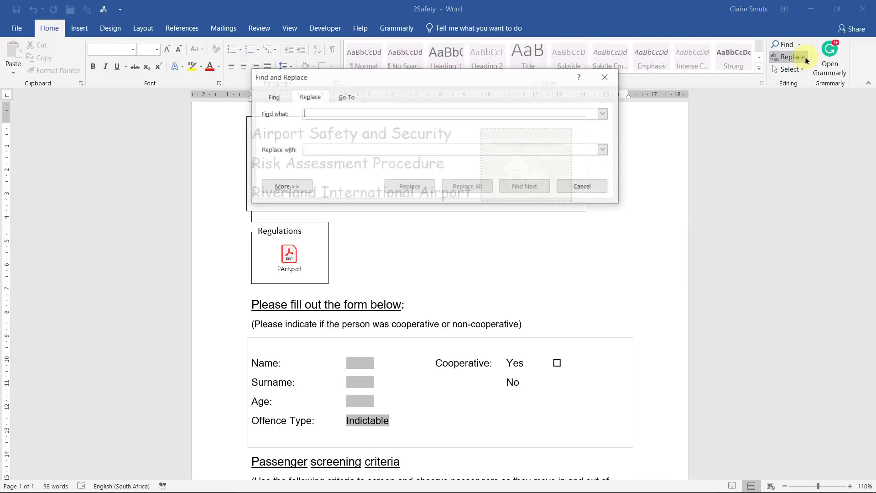
click(285, 187)
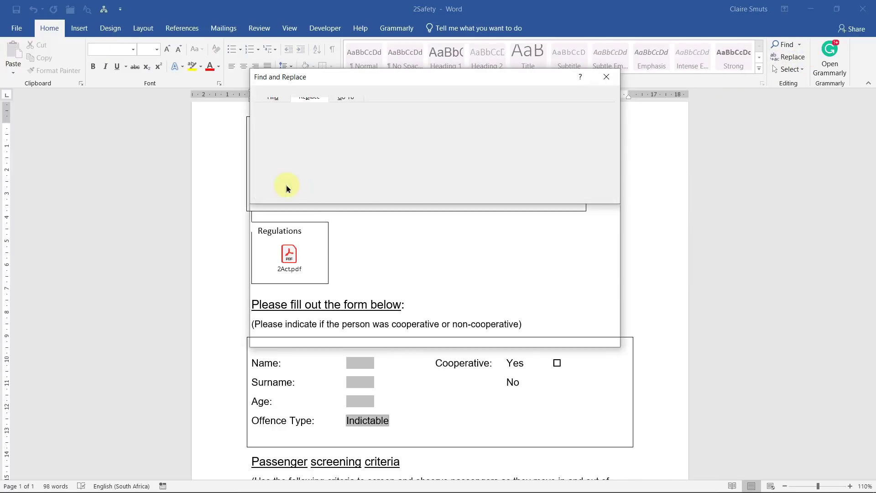
click(302, 328)
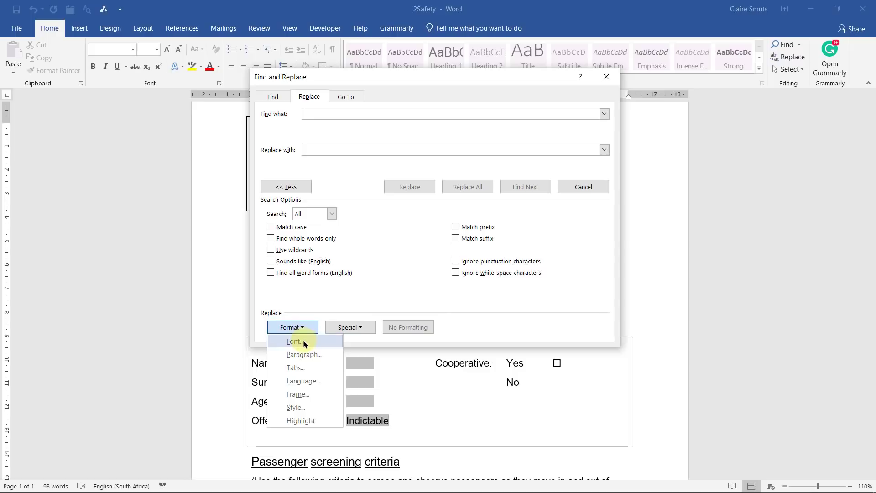
click(303, 342)
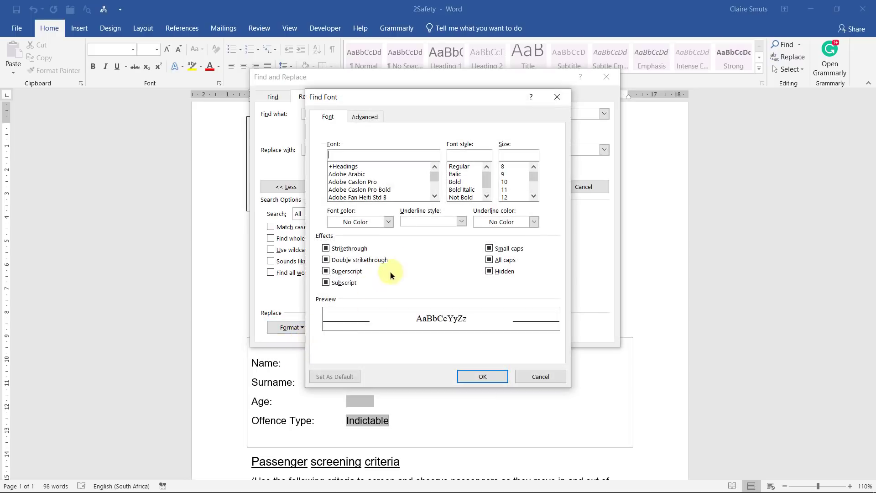
click(441, 223)
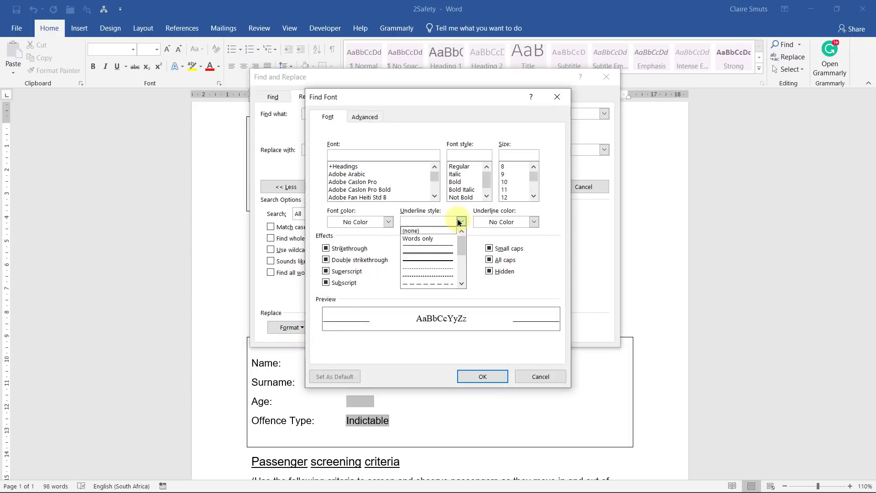
click(431, 237)
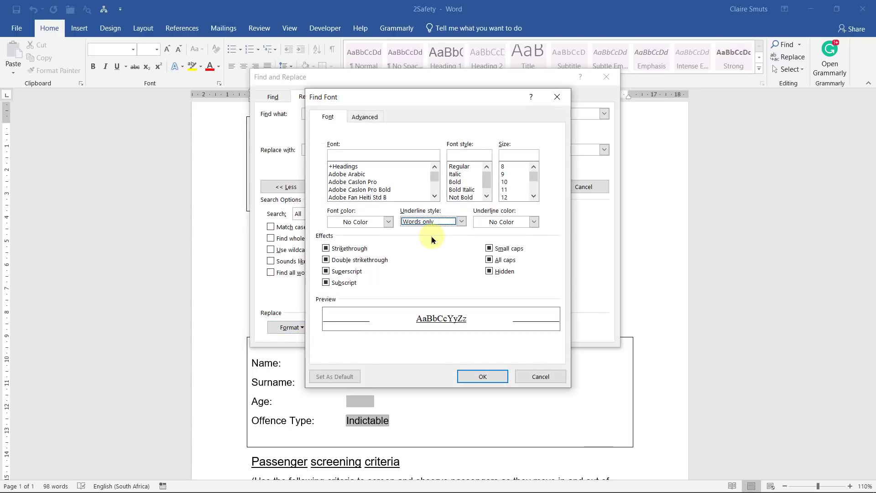
click(482, 377)
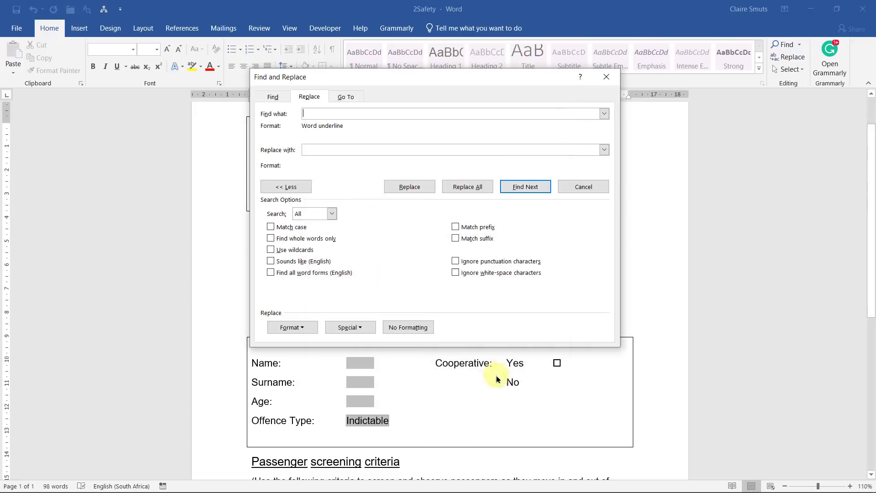
Step: Set the replacement format to Bold Italic, replace all matches, and close the dialog
click(363, 150)
click(306, 322)
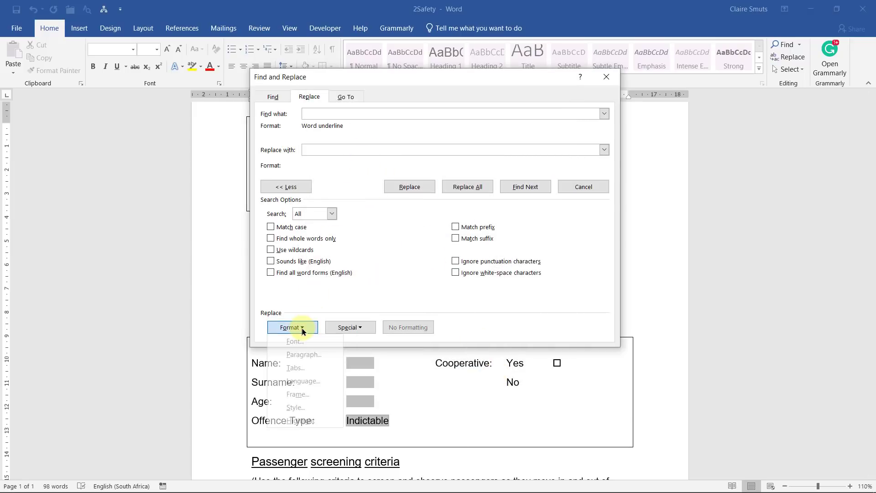
click(304, 338)
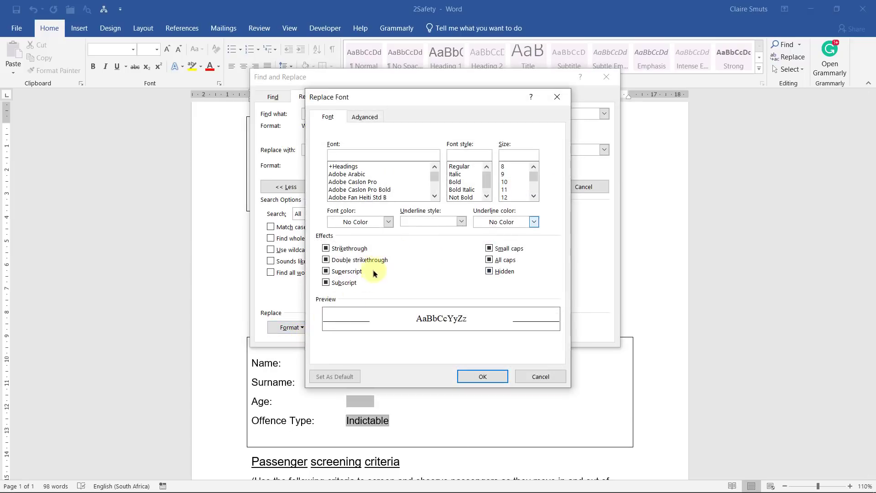
click(457, 182)
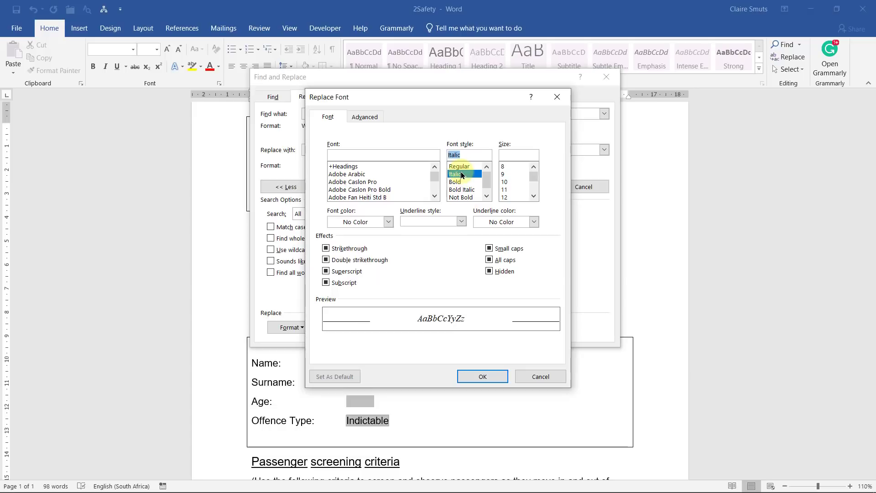
click(462, 190)
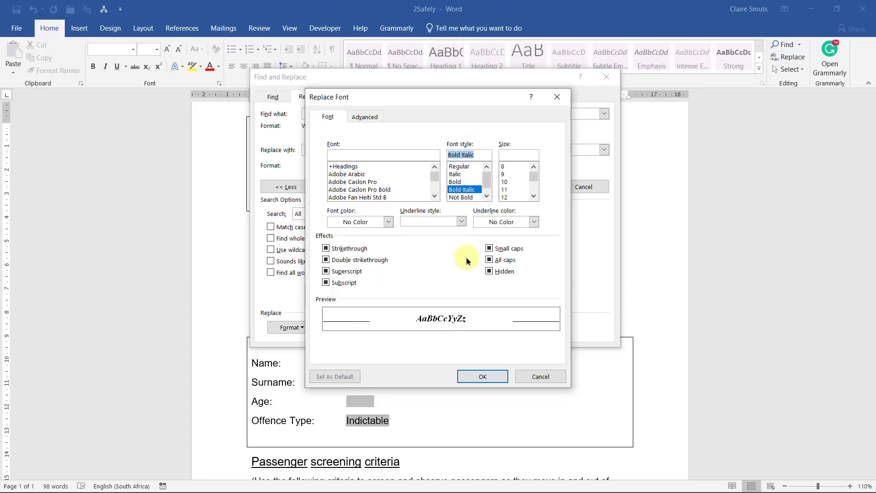
click(475, 377)
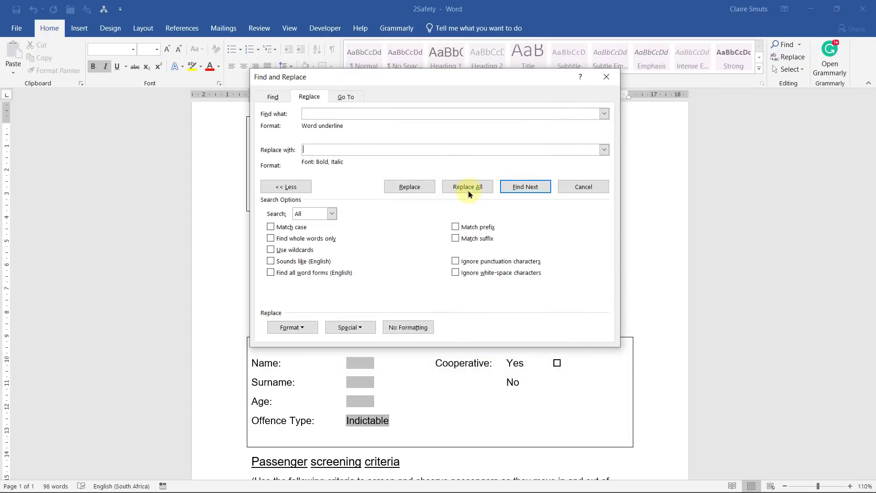
click(468, 187)
click(449, 285)
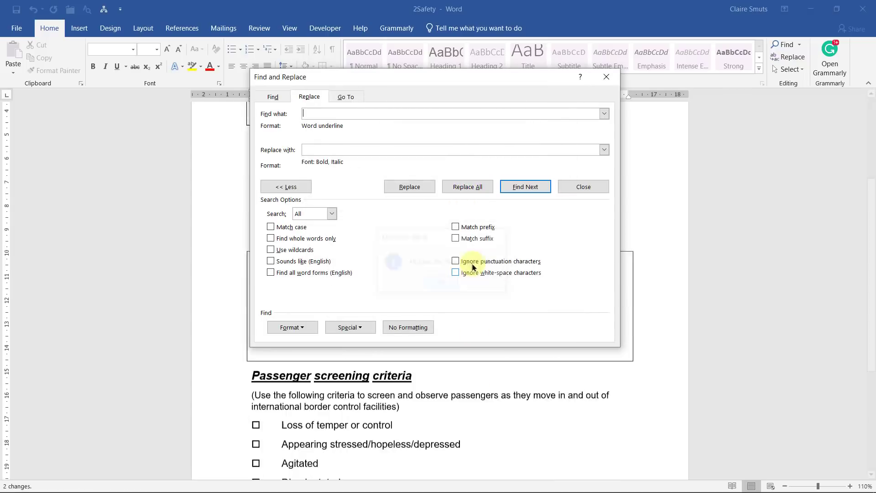
click(576, 186)
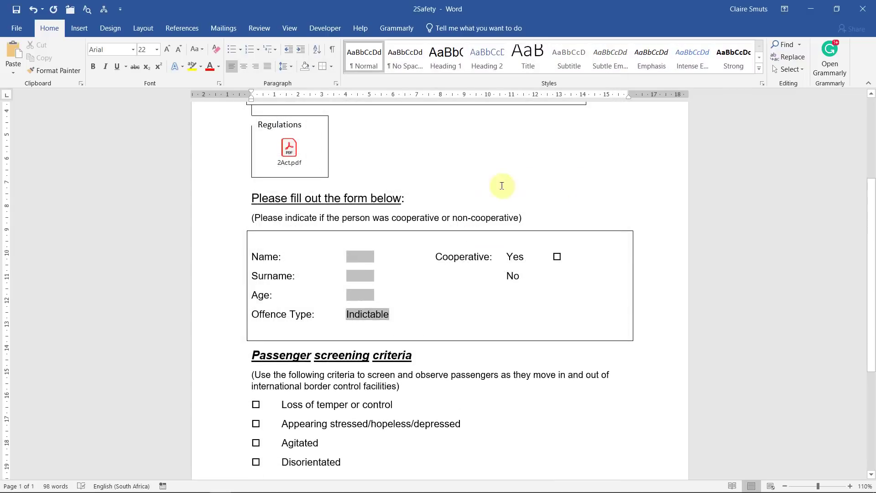
Step: Check that the Passenger screening criteria heading is now bold italic
click(231, 198)
scroll(239, 293, down, 2)
click(232, 308)
scroll(367, 354, down, 4)
click(434, 349)
Step: Put the cursor in the <<Offence>> field, then switch to Acrobat's question paper at tasks 2.4–2.5
click(556, 361)
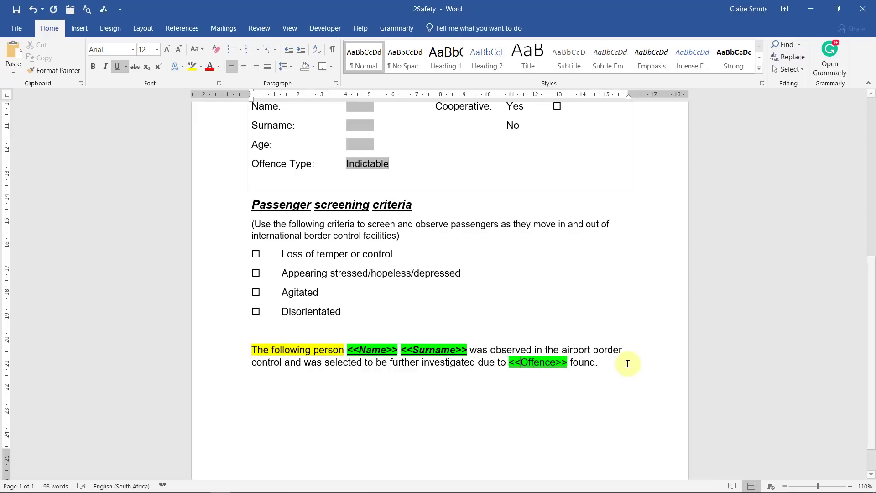
key(alt+Tab)
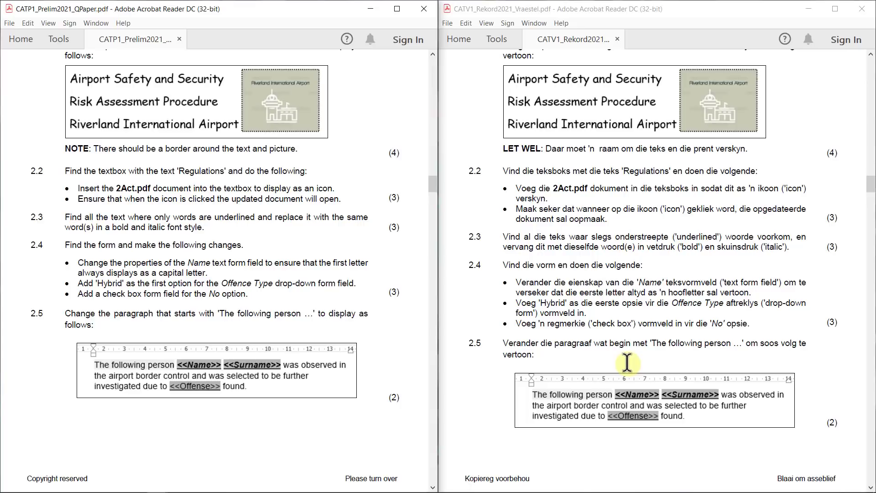
Step: Give the Name text form field the 'First capital' text format, then minimize Word
click(828, 444)
key(alt+Tab)
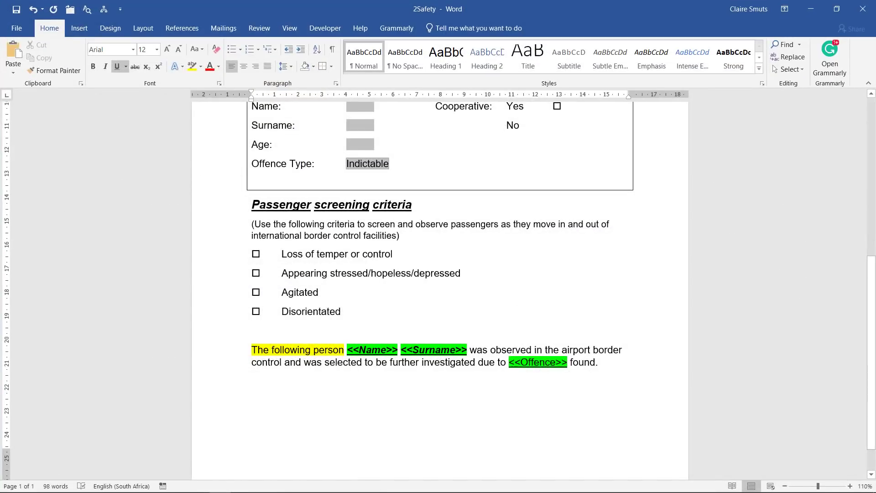
scroll(635, 335, up, 3)
click(363, 209)
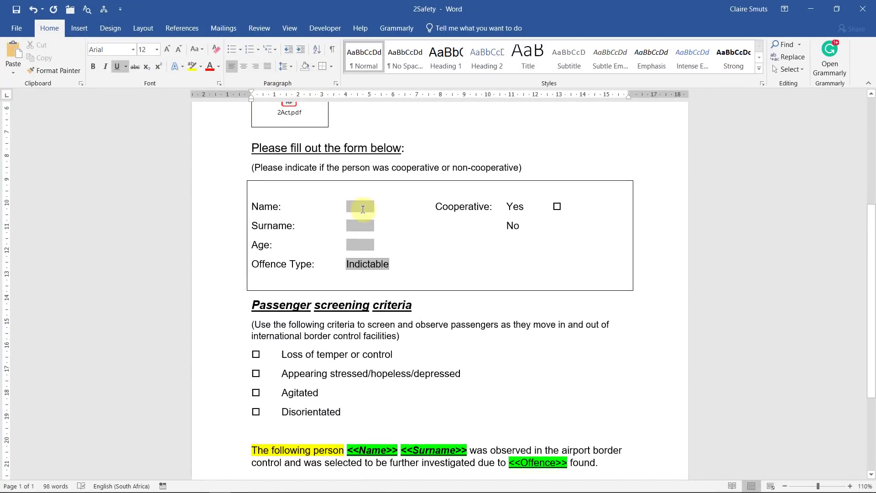
double_click(363, 209)
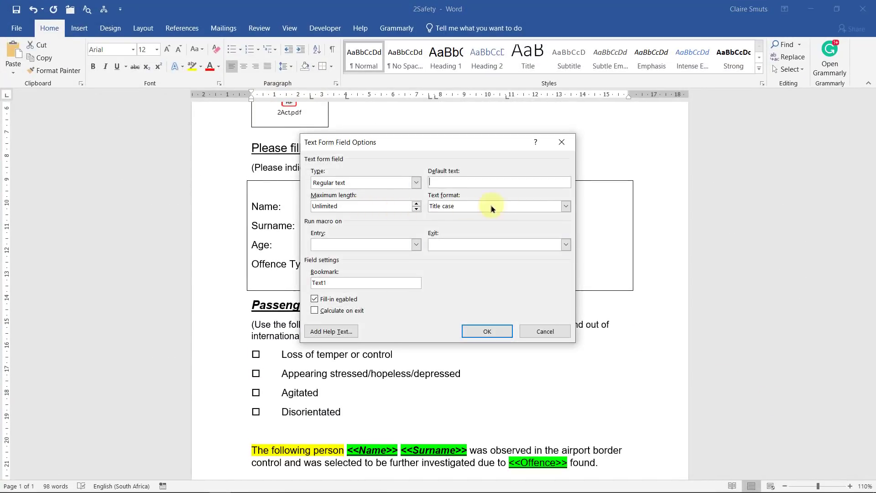
click(569, 207)
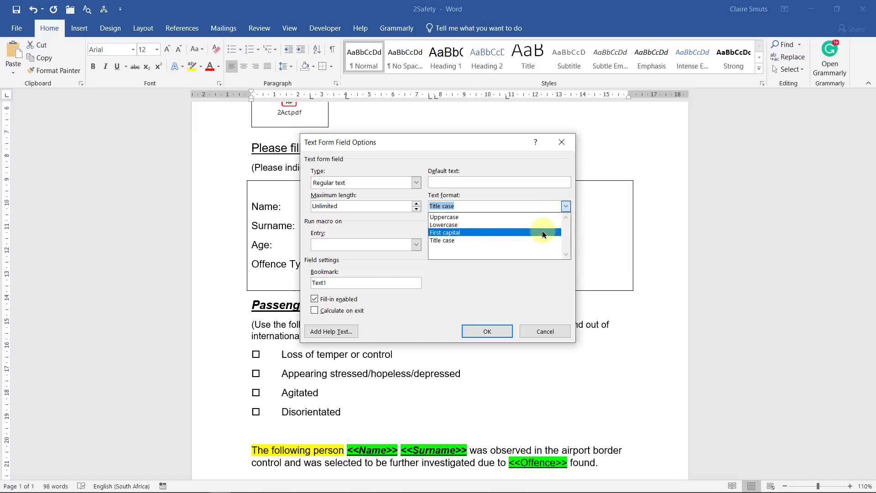
click(543, 232)
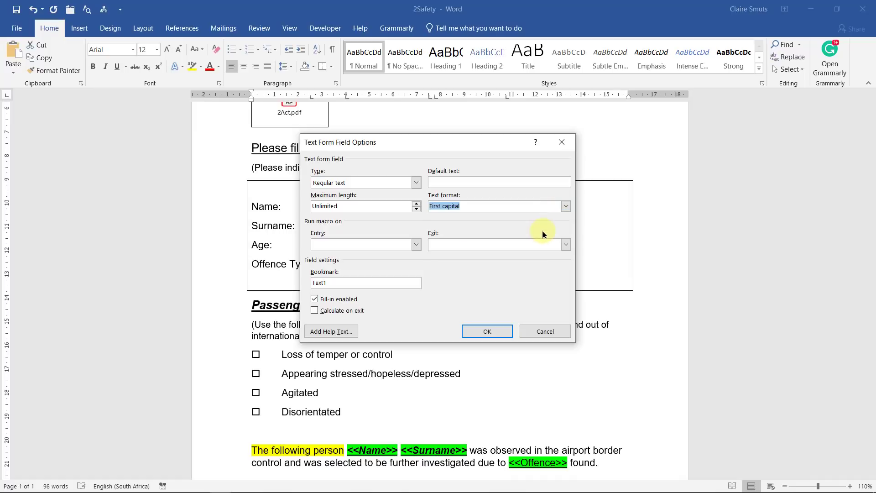
click(508, 332)
click(816, 7)
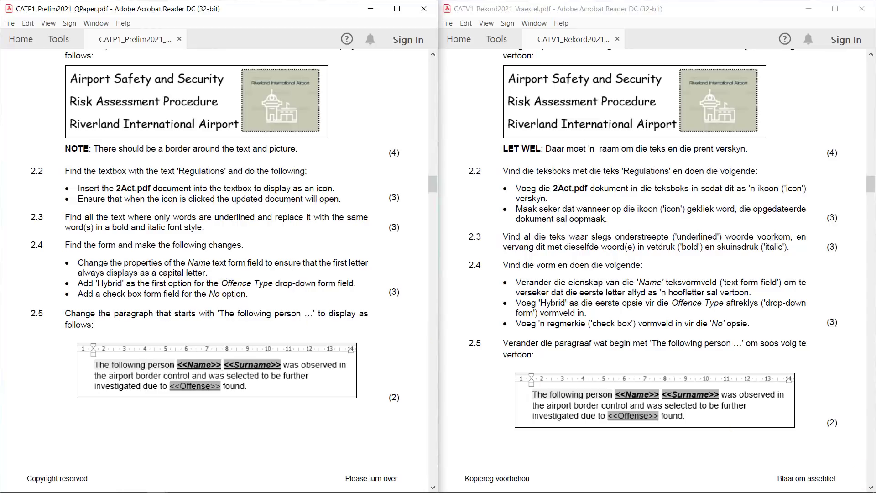
Step: Add 'Hybrid' to the Offence Type drop-down, move it to the top, then minimize Word
key(alt+Tab)
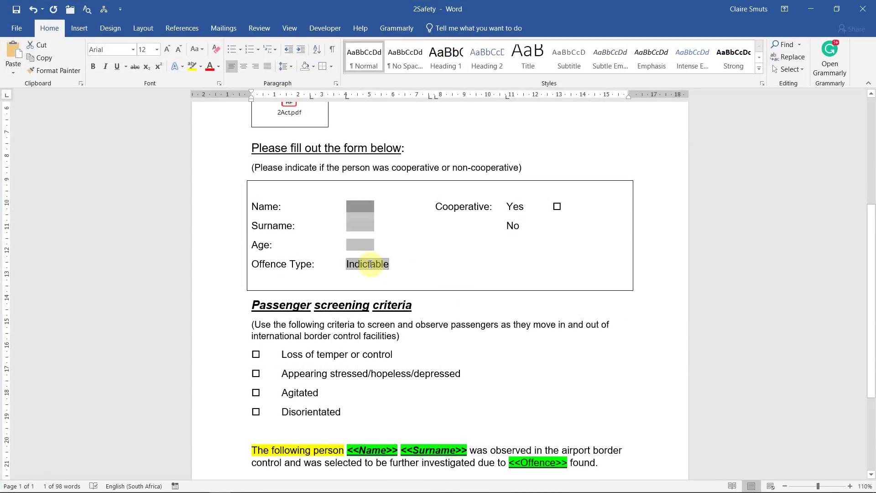
double_click(368, 264)
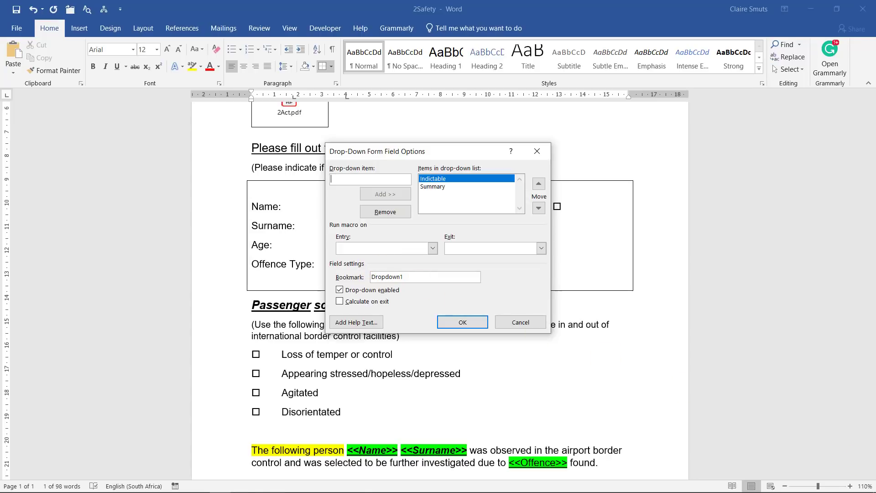
key(alt+Tab)
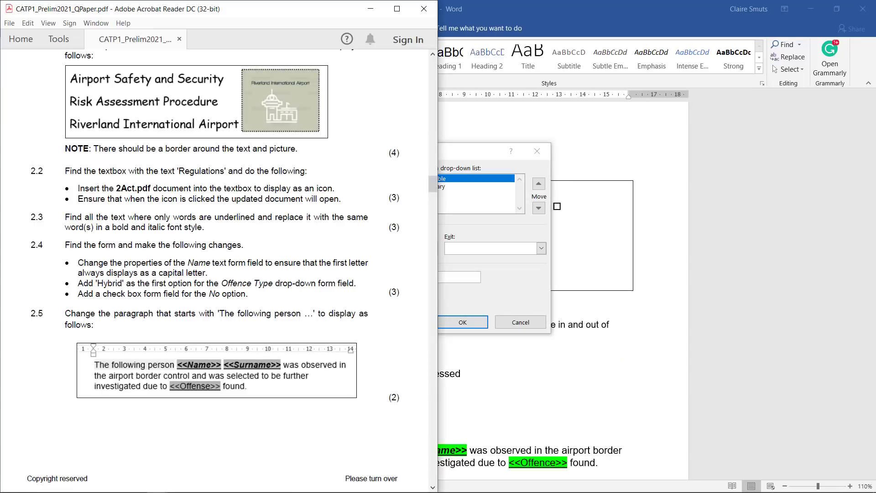
click(710, 220)
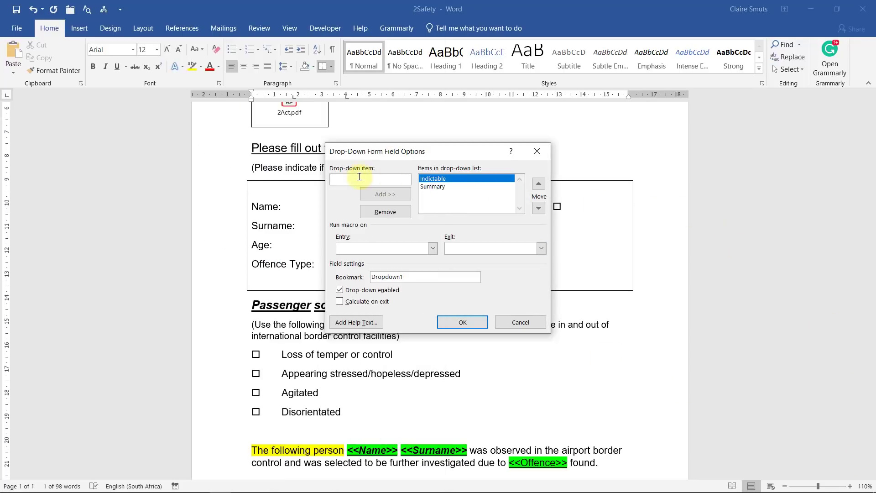
text(Hybrid)
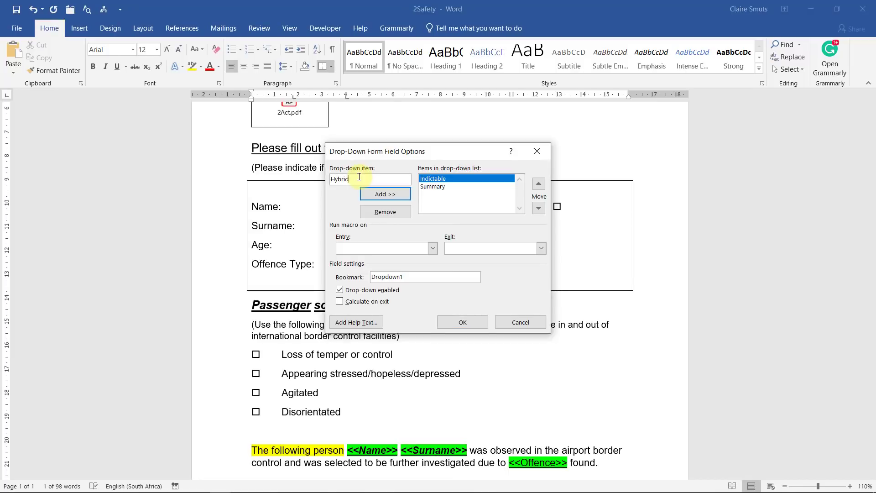
click(385, 194)
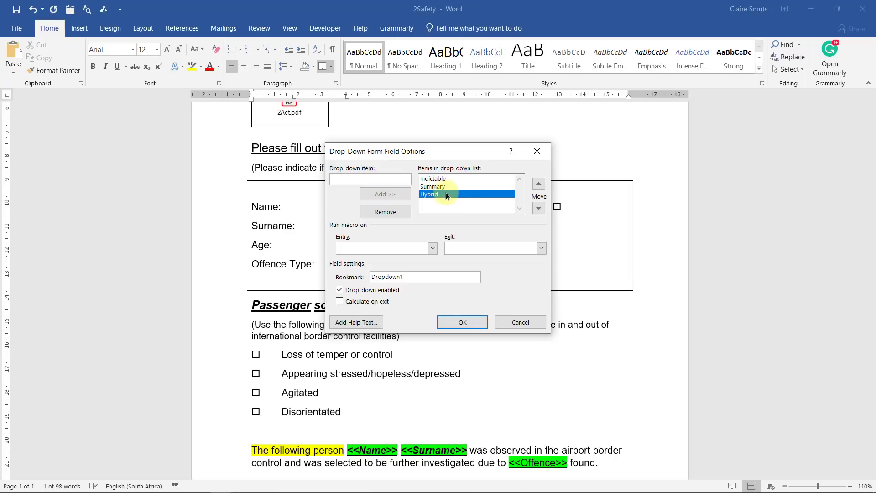
click(538, 184)
click(539, 184)
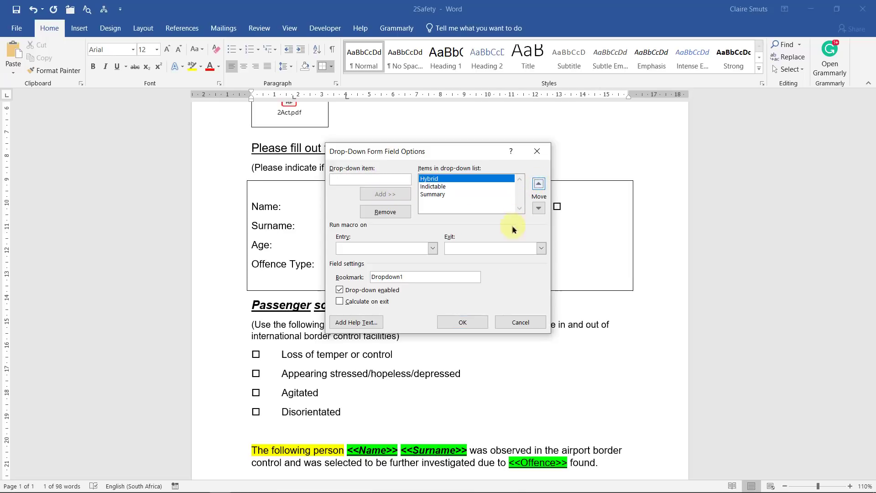
click(461, 321)
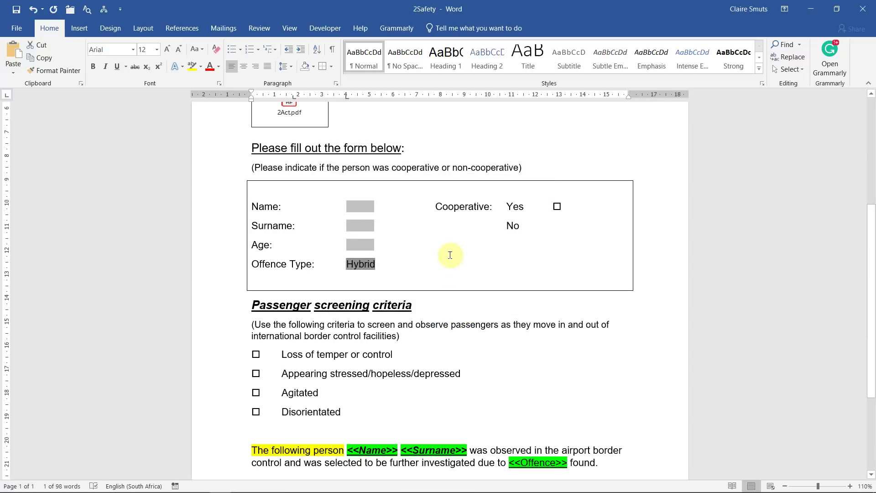
click(809, 6)
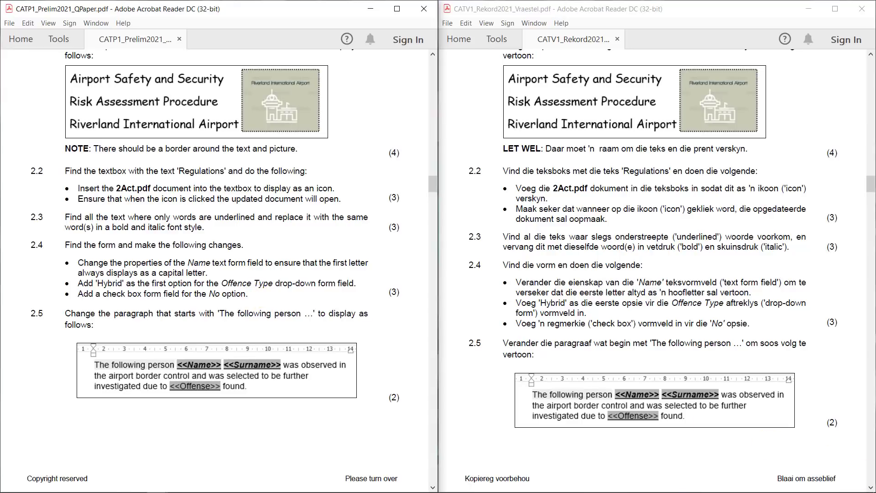
Step: Insert a legacy Check Box Form Field after 'No', undoing a mistaken drop-down, then minimize Word
key(alt+Tab)
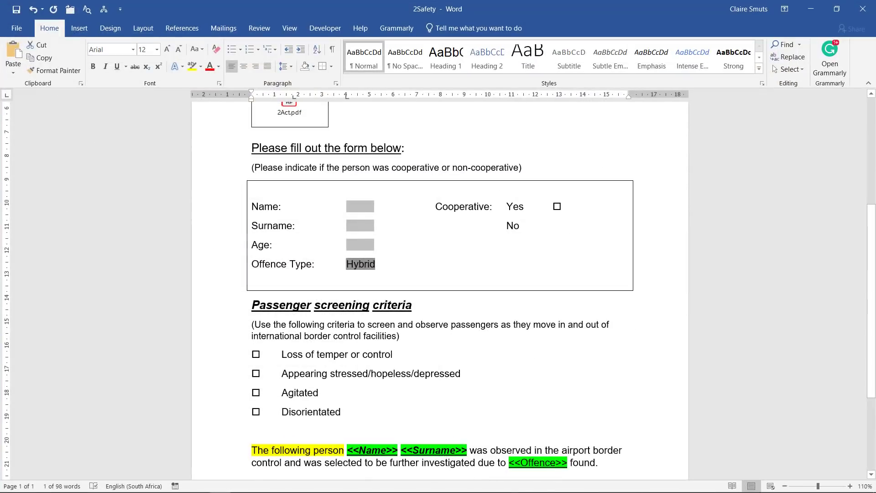
click(546, 218)
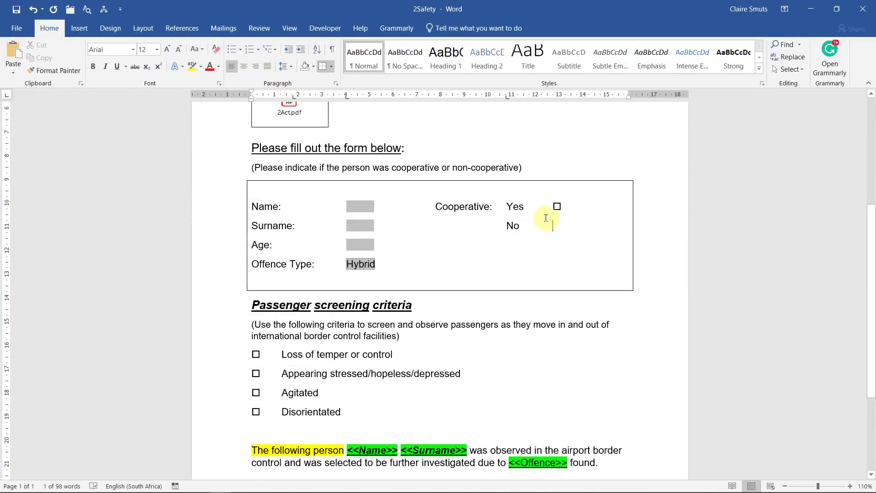
click(325, 31)
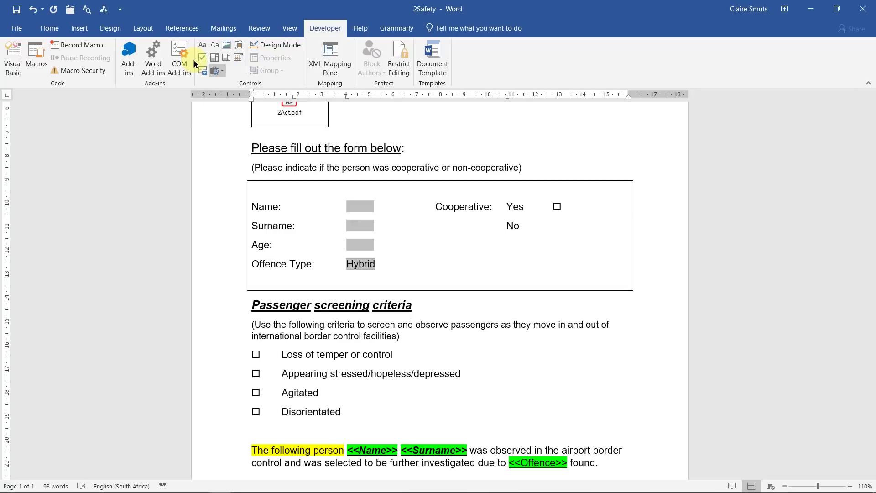
click(215, 71)
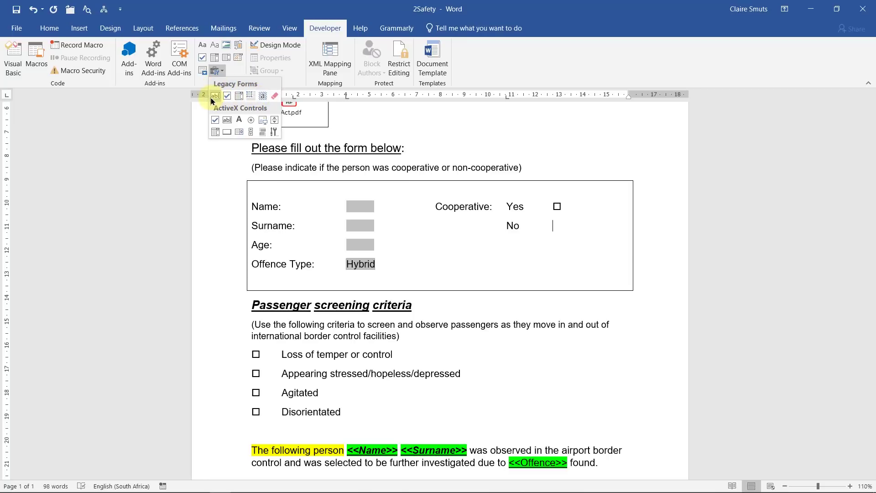
click(215, 57)
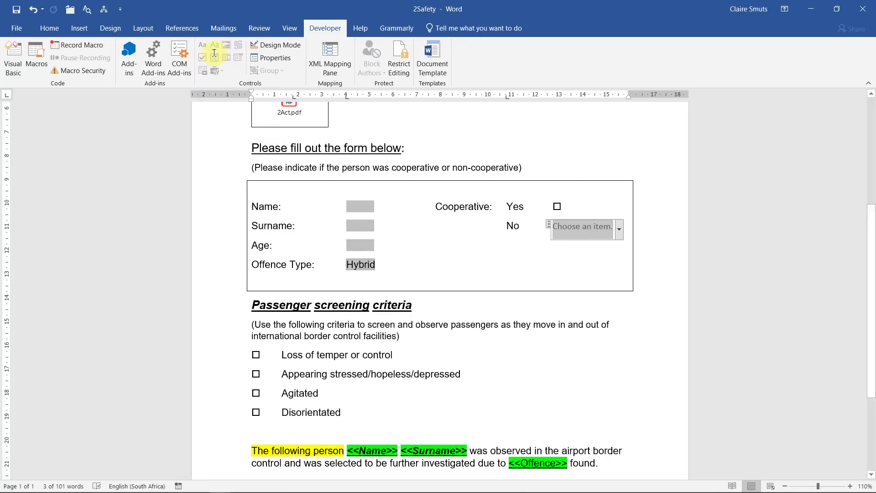
key(ctrl+z)
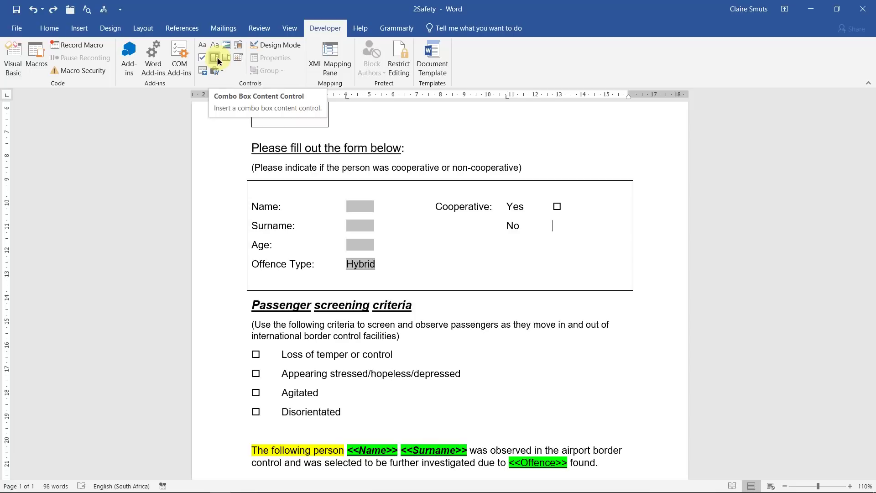
click(215, 71)
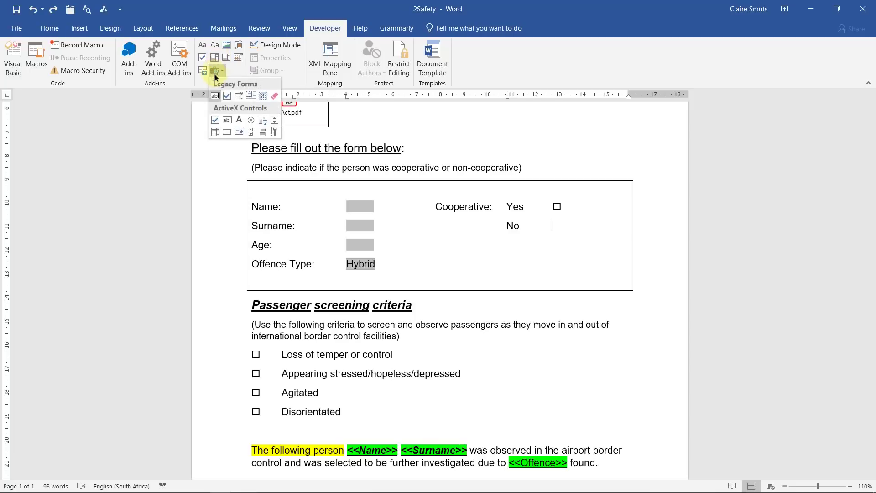
click(227, 96)
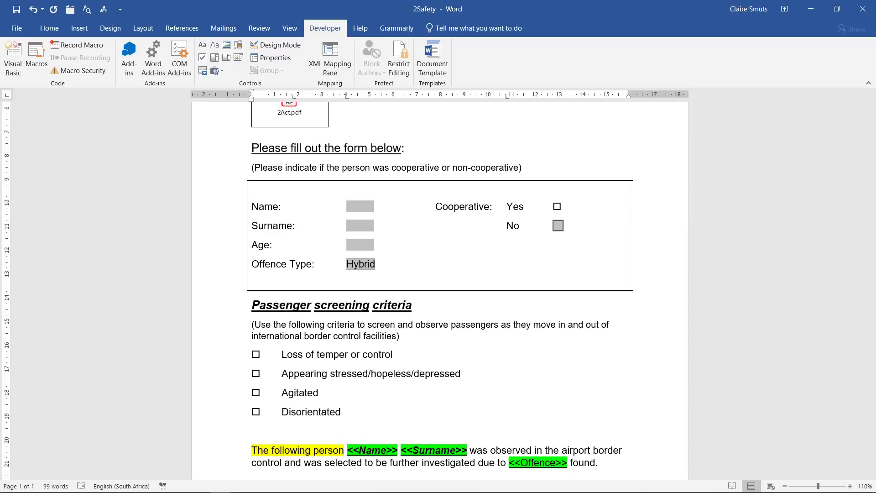
click(809, 10)
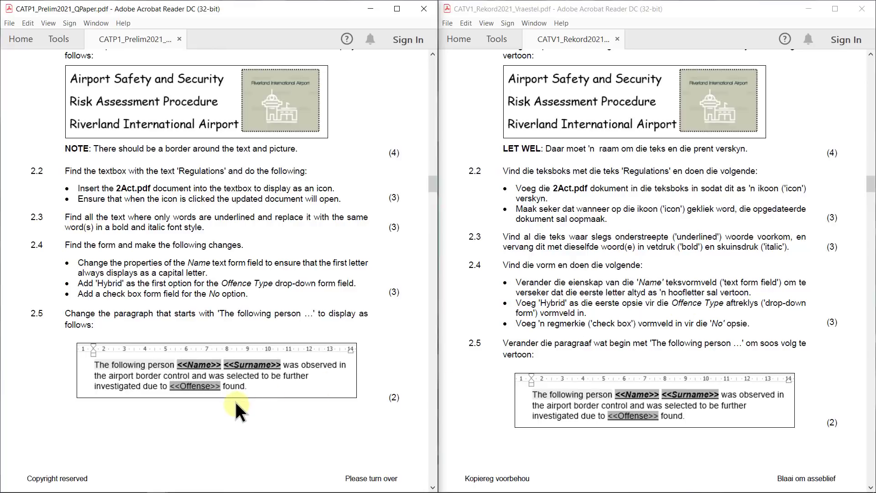
Step: Read question 2.5's layout for the following-person paragraph, then return to Word's 2Safety document
mouse_move(305, 415)
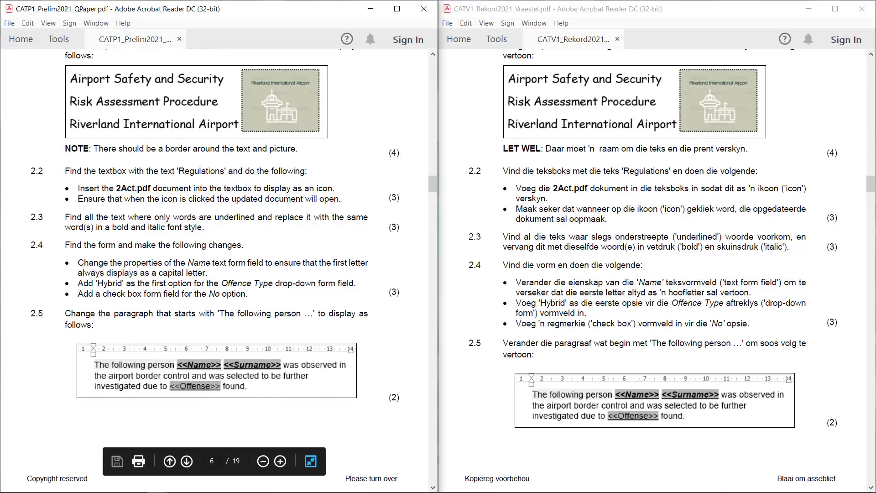
key(alt+Tab)
Step: Keep the paragraph unbroken after 'observed in' and move Word beside the question paper
scroll(639, 365, down, 3)
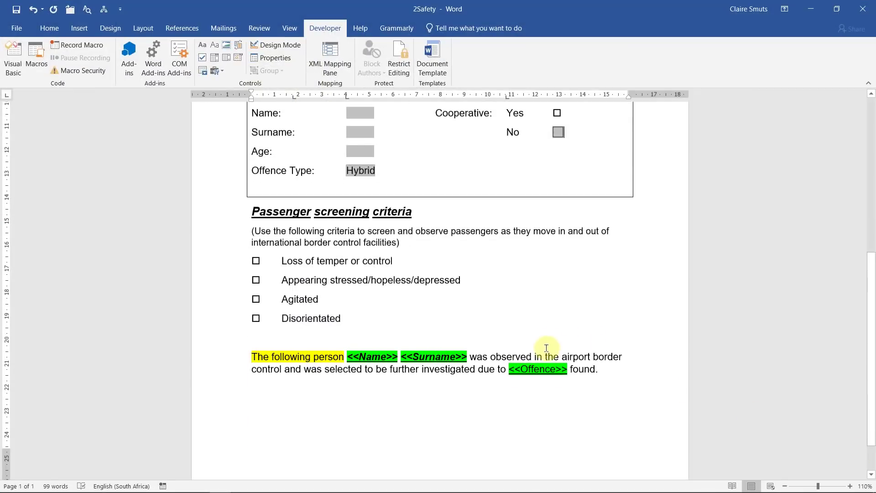
click(547, 349)
key(Return)
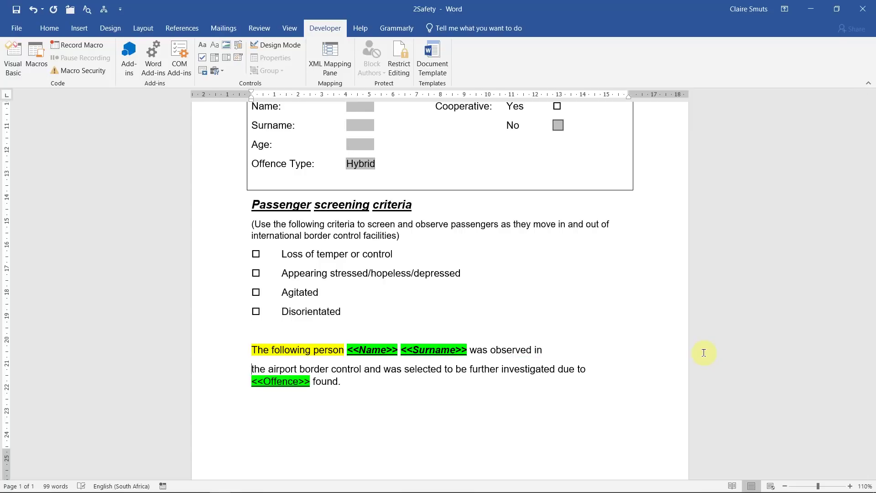
key(BackSpace)
key(shift+Return)
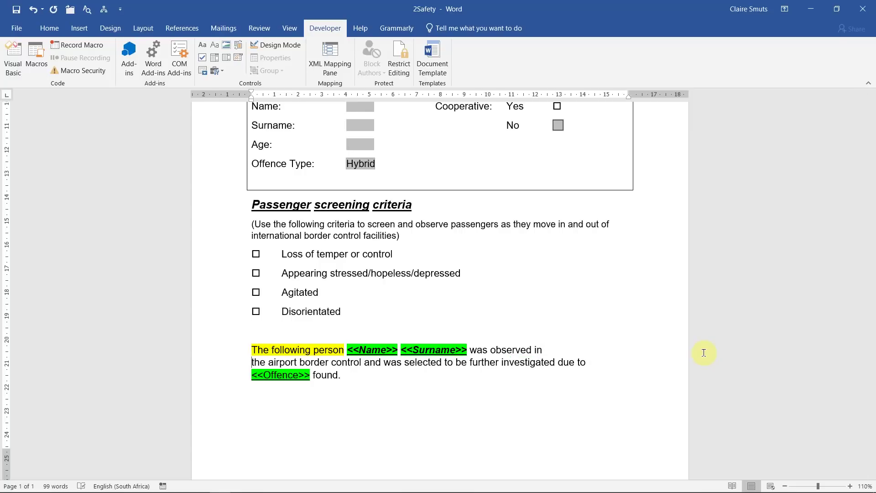
drag(578, 14, 690, 23)
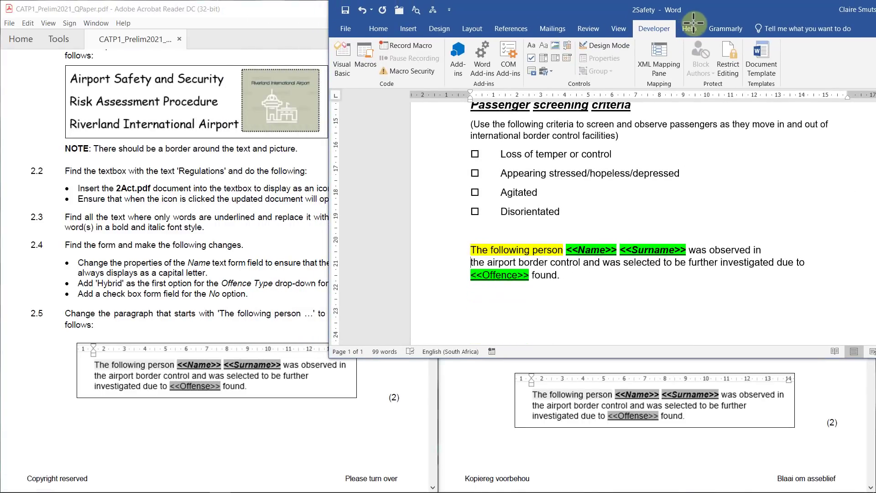
drag(795, 12, 731, 3)
key(BackSpace)
drag(661, 6, 808, 20)
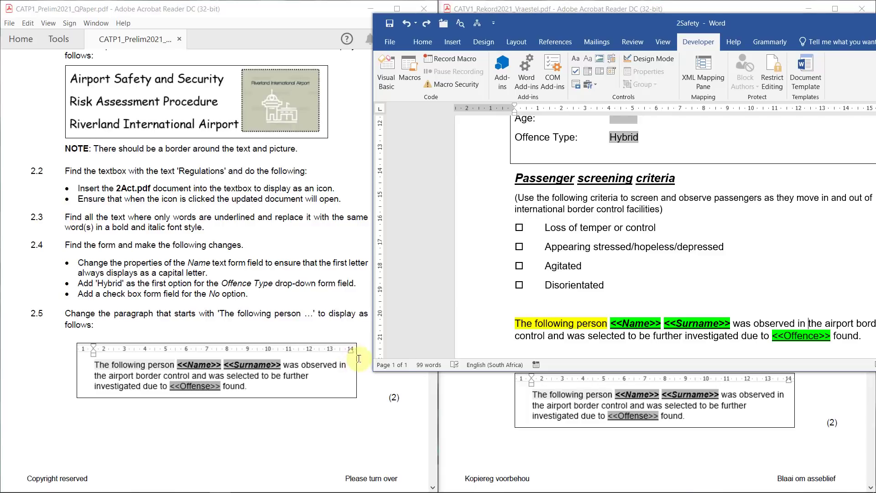
Step: Select the following-person paragraph and drag its right indent from 16 cm to 14 cm
drag(496, 324, 498, 339)
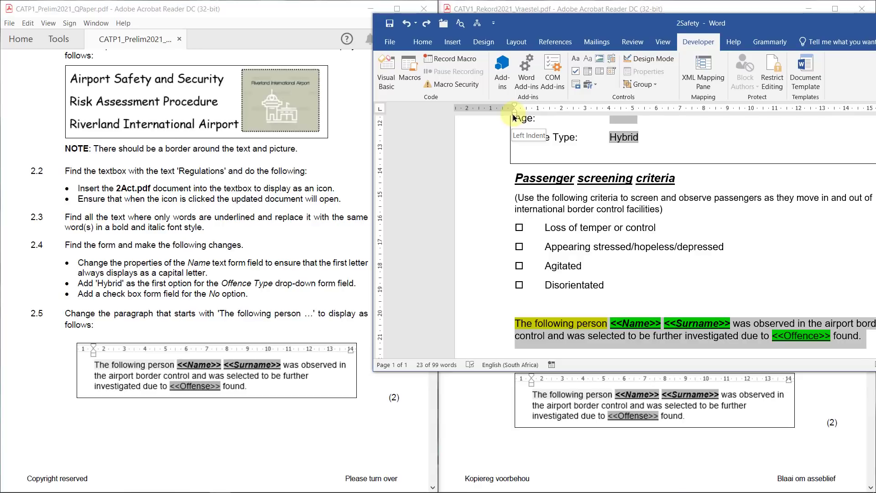
drag(514, 117, 552, 119)
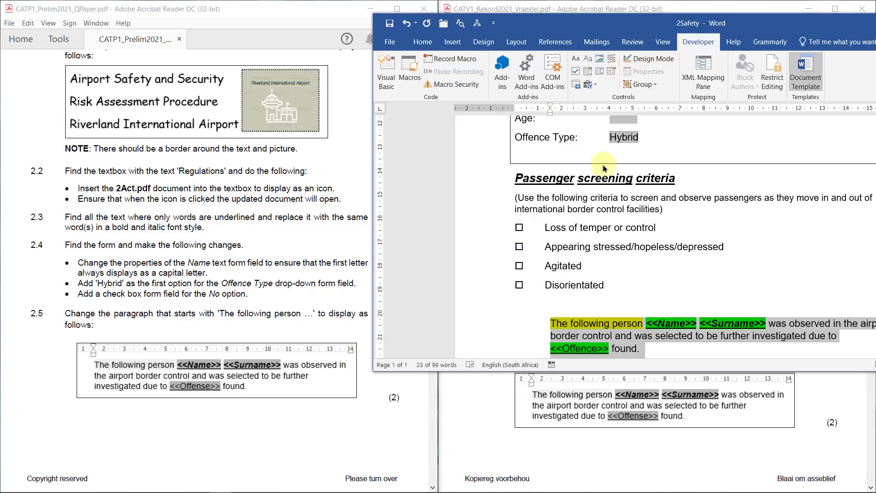
drag(798, 21, 673, 23)
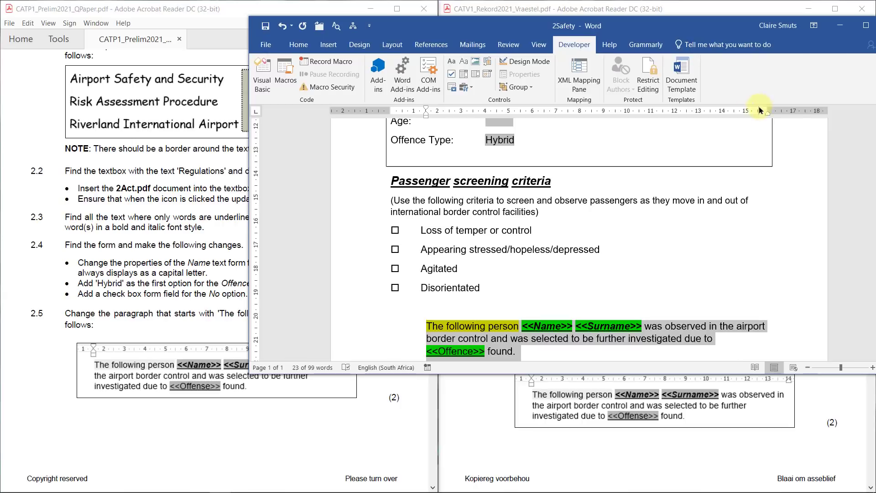
drag(768, 117, 722, 112)
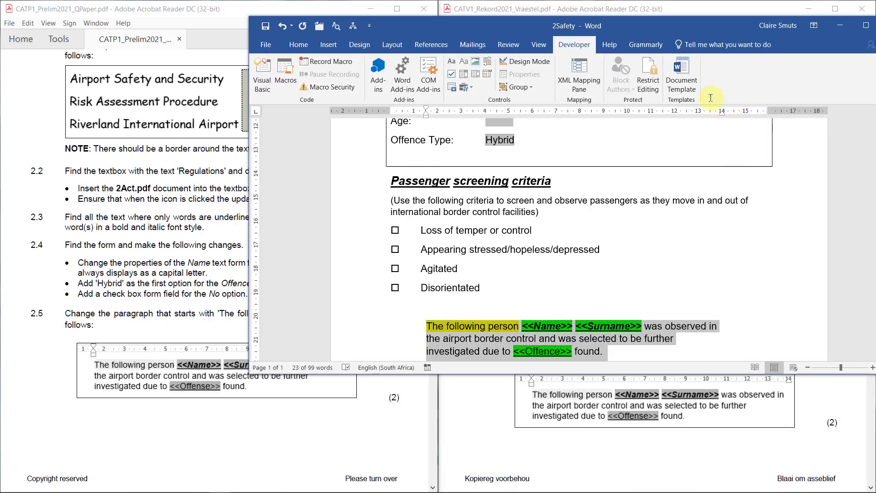
drag(648, 29, 664, 14)
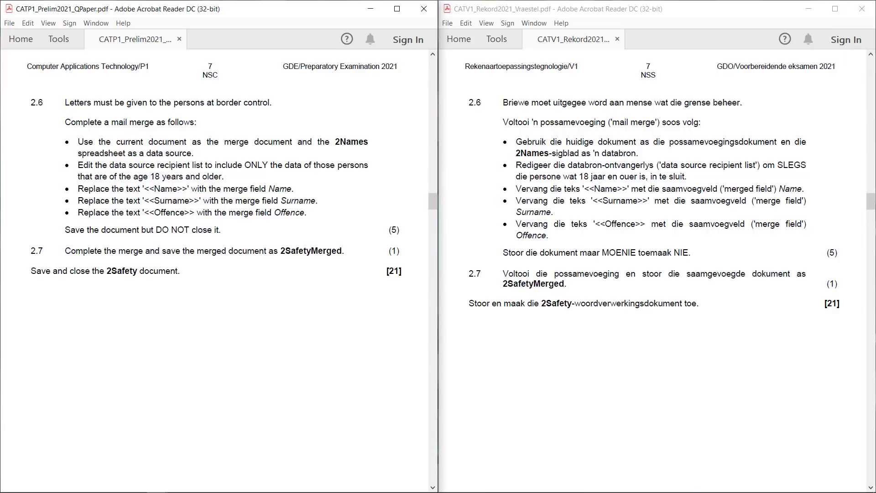
Step: Return to Word and open Start Mail Merge on the Mailings tab
key(alt+Tab)
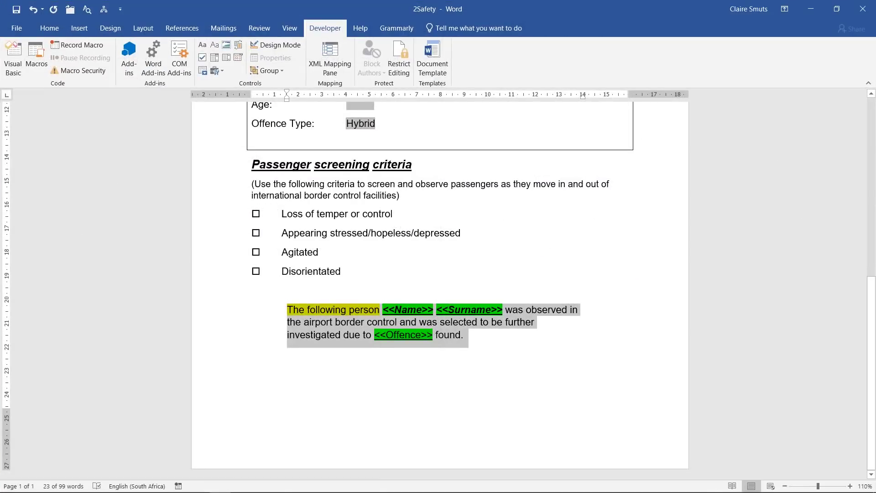
click(221, 32)
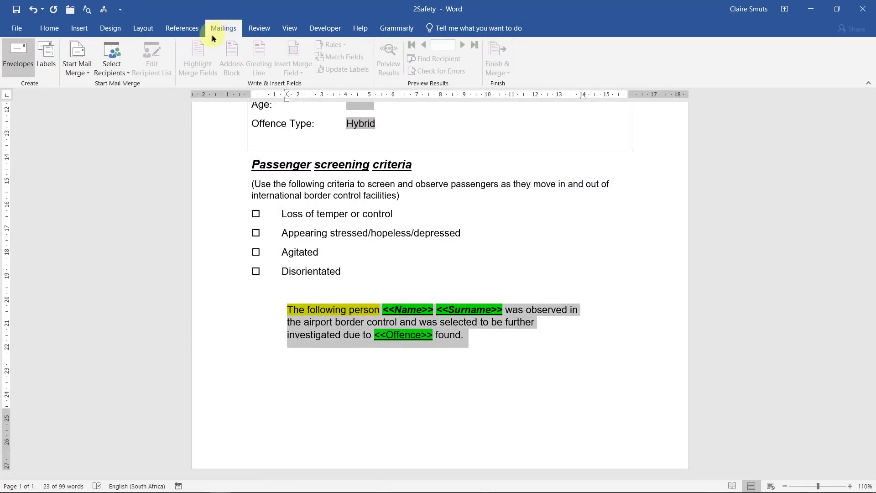
click(71, 77)
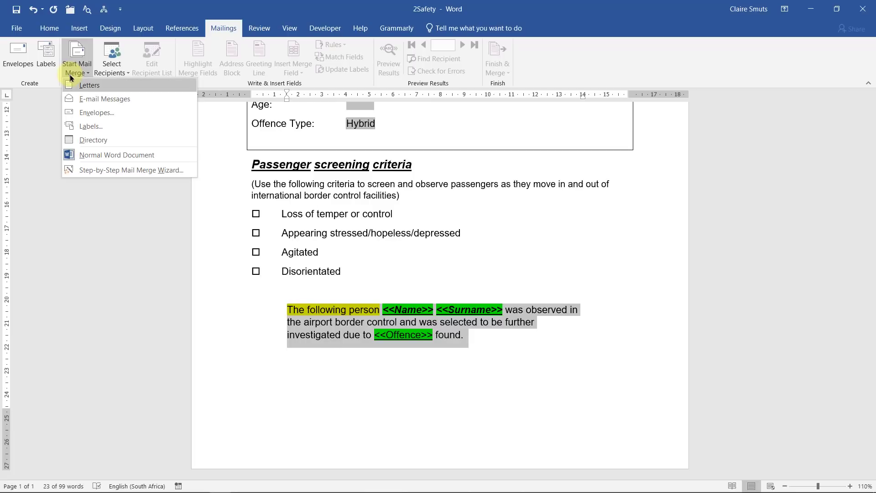
Step: Set the merge type to Letters, with the Offence$ sheet of Data\2Names as recipients
click(78, 85)
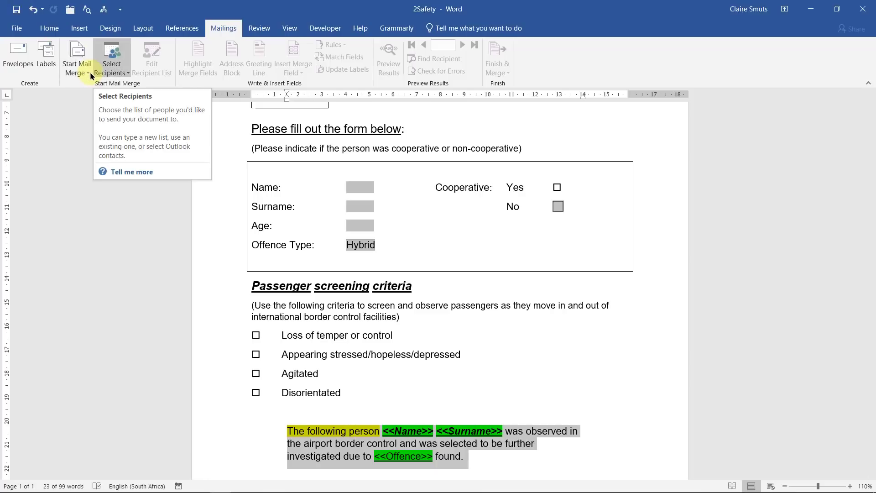
click(111, 71)
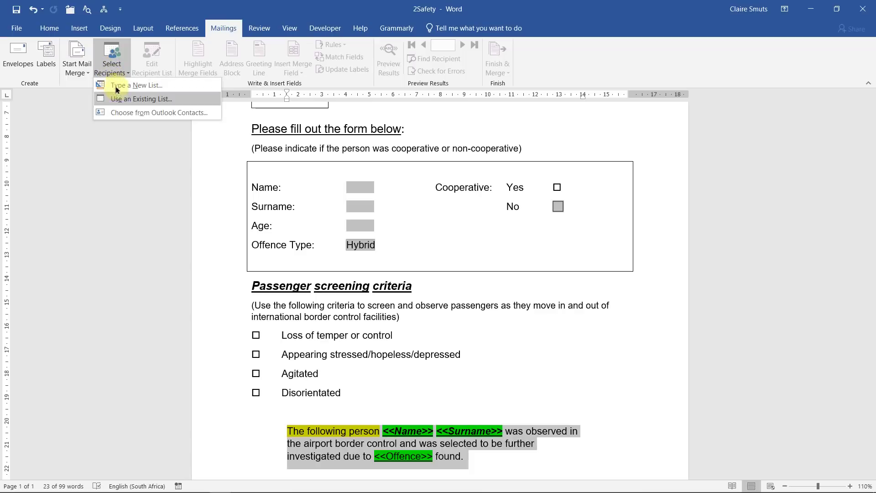
click(122, 100)
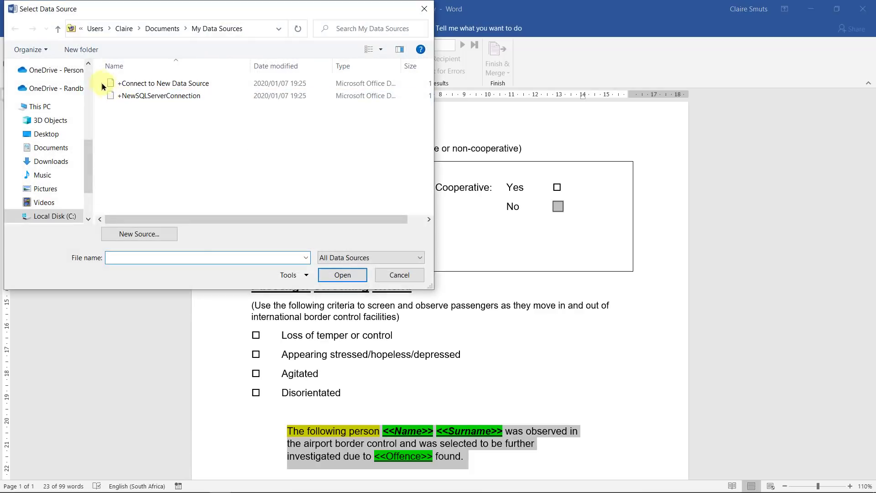
scroll(91, 77, down, 3)
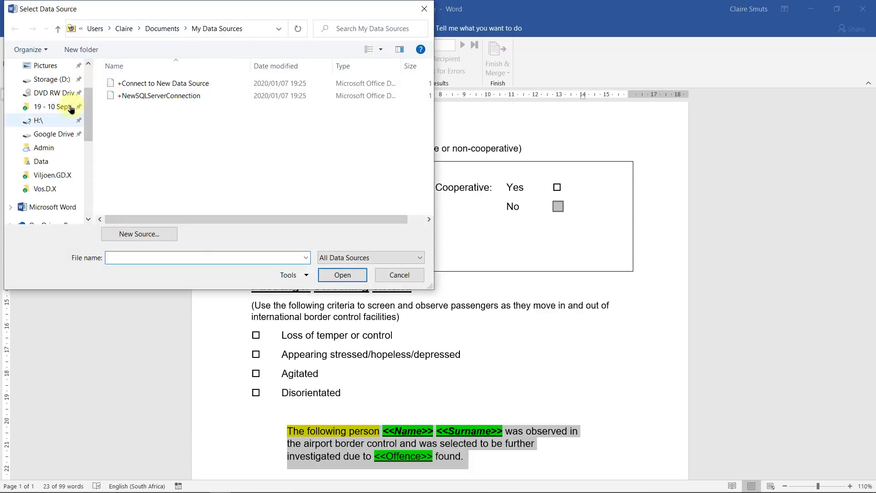
click(72, 162)
double_click(129, 96)
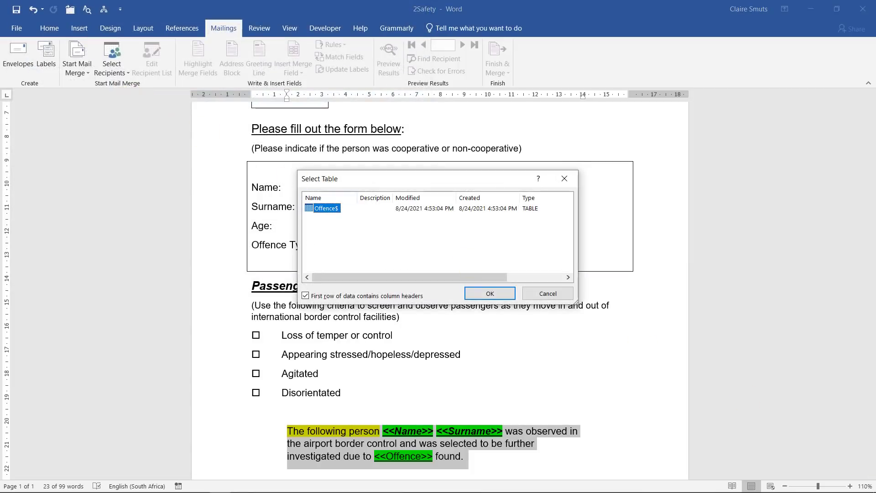
key(alt+Tab)
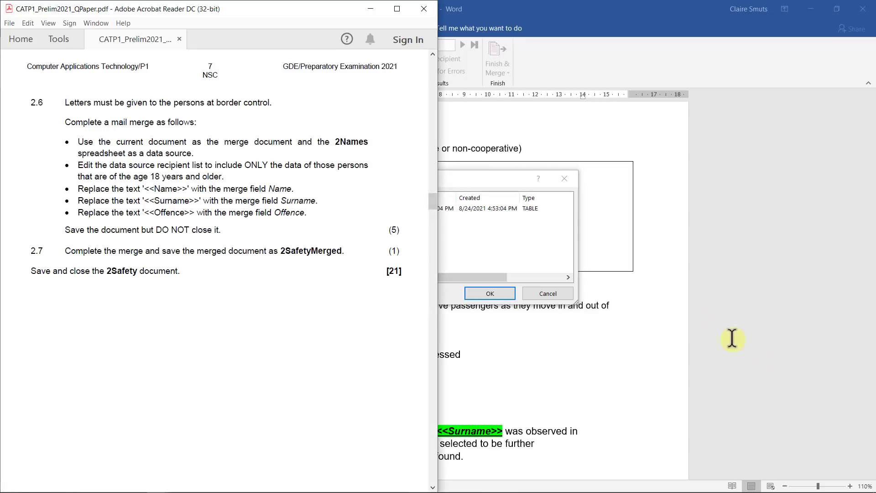
click(486, 181)
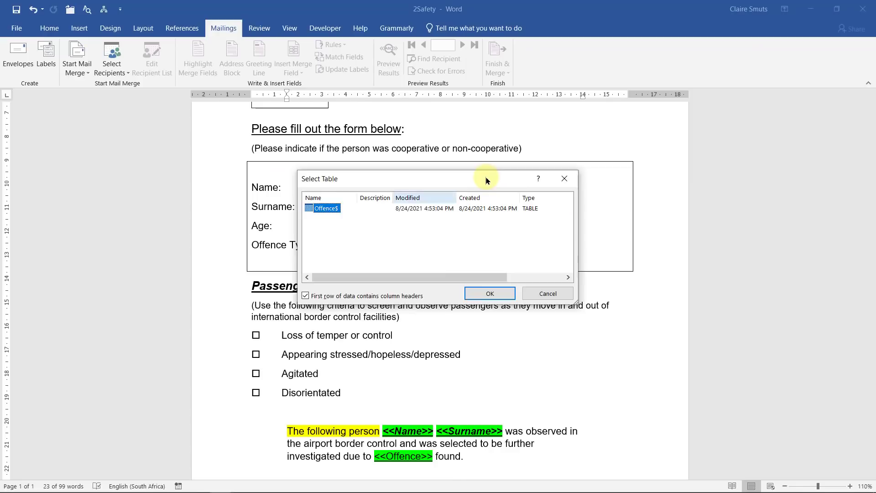
click(490, 293)
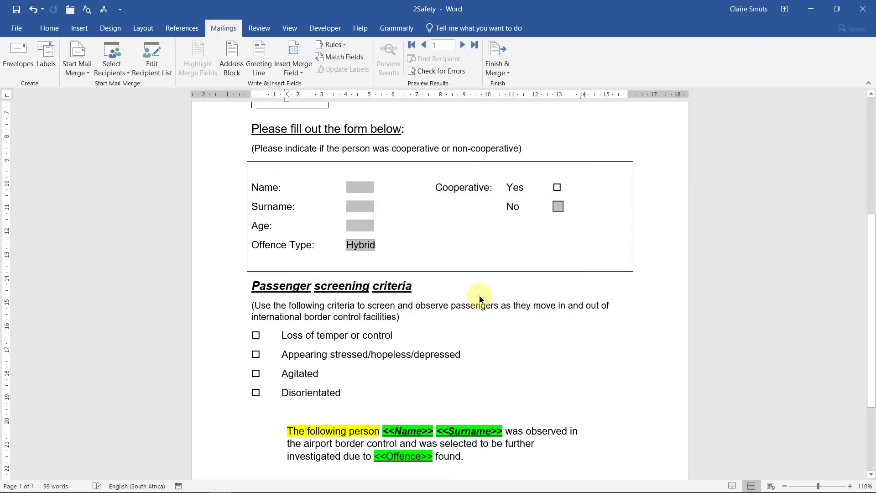
click(811, 8)
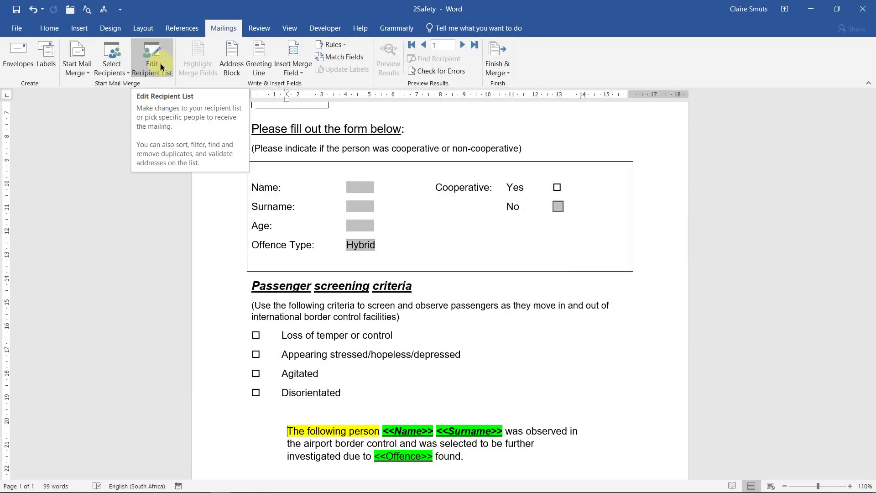
Step: Filter the 2Names recipient list to Age greater than or equal to 18 and accept it
click(161, 67)
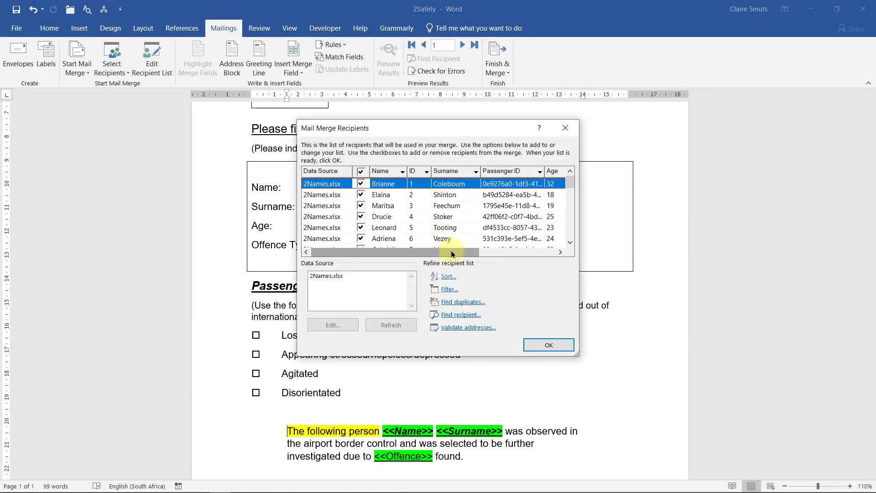
drag(453, 252, 494, 250)
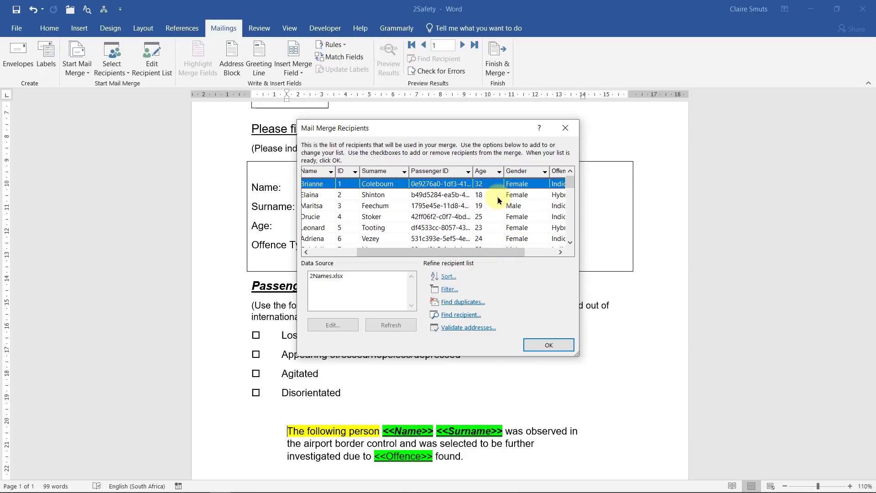
click(499, 171)
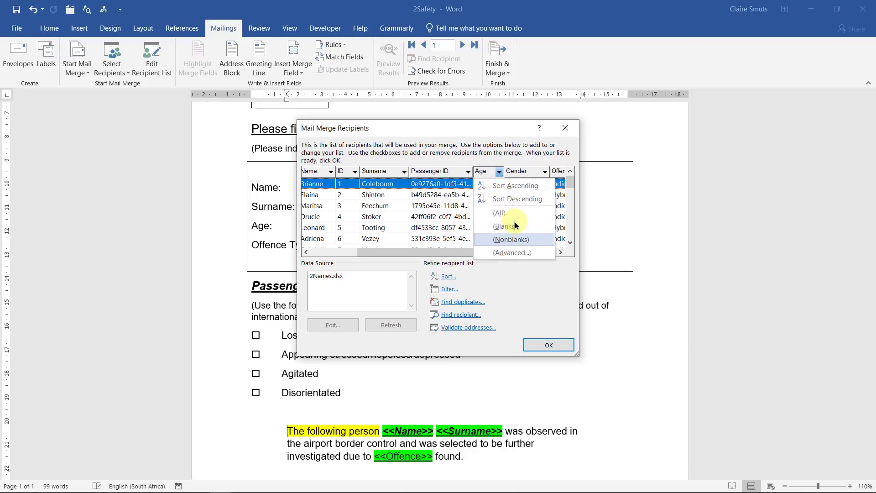
click(512, 252)
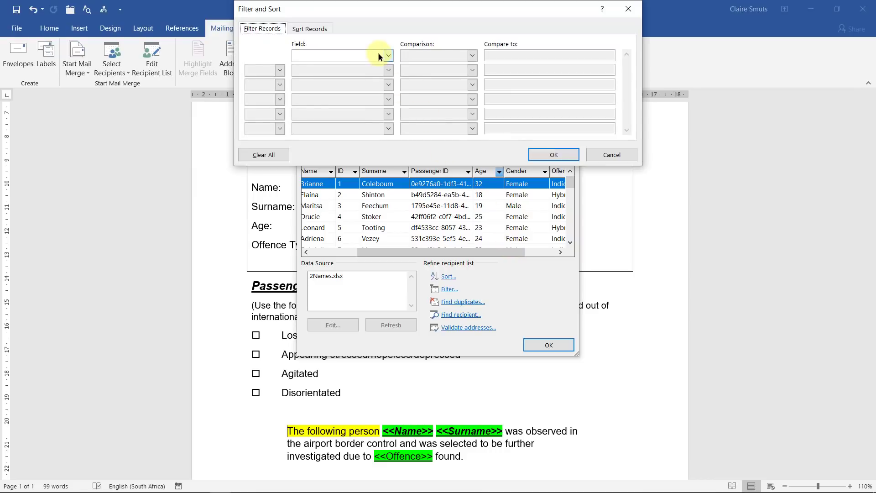
click(378, 53)
click(364, 108)
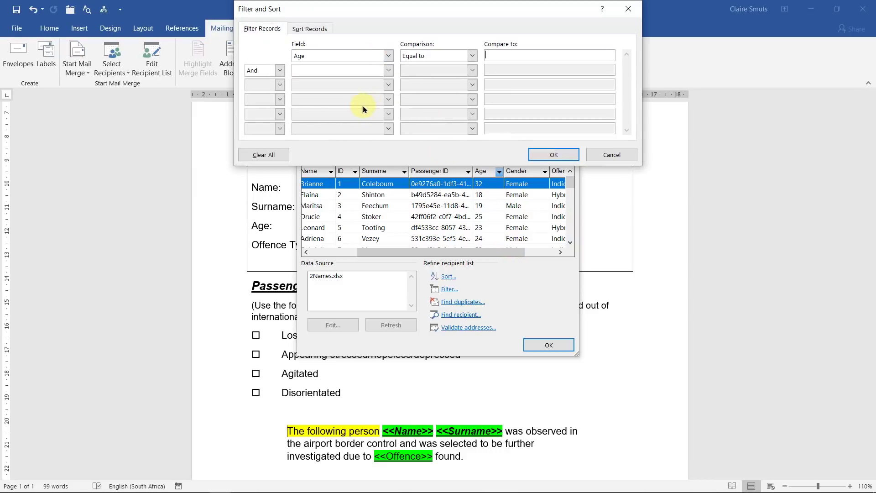
click(456, 55)
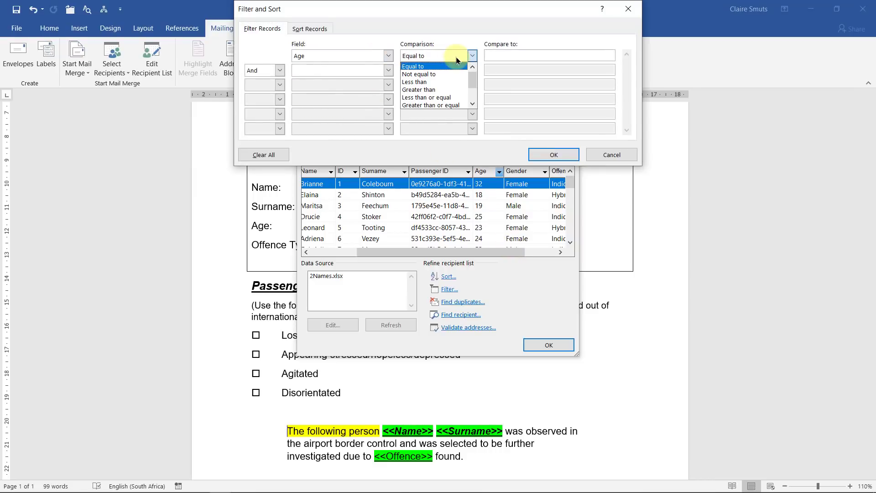
click(460, 105)
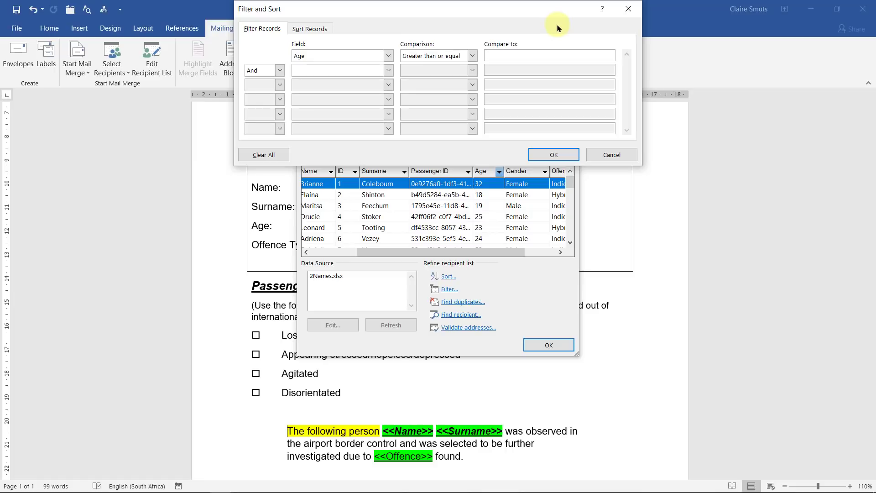
text(18)
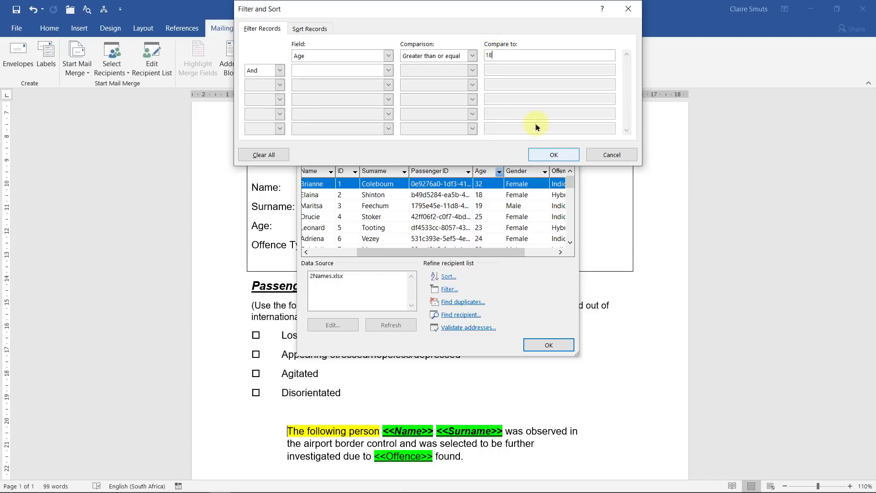
click(554, 155)
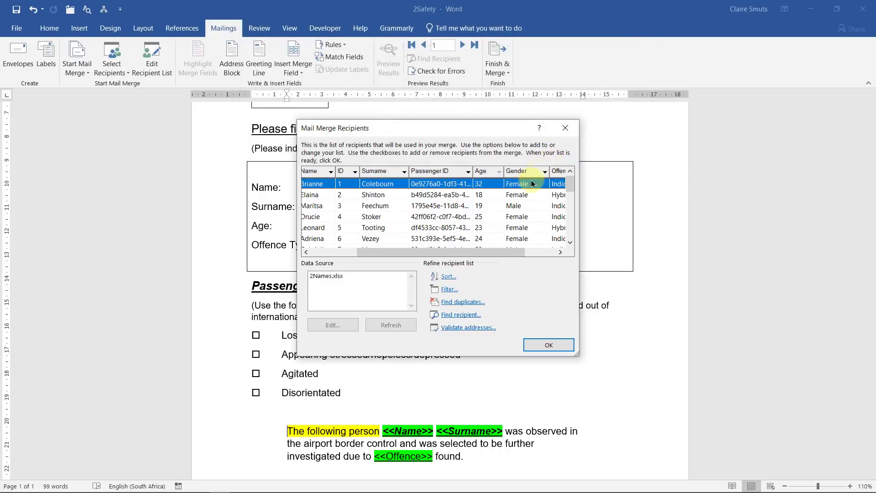
scroll(493, 226, down, 7)
scroll(493, 226, down, 1)
click(545, 344)
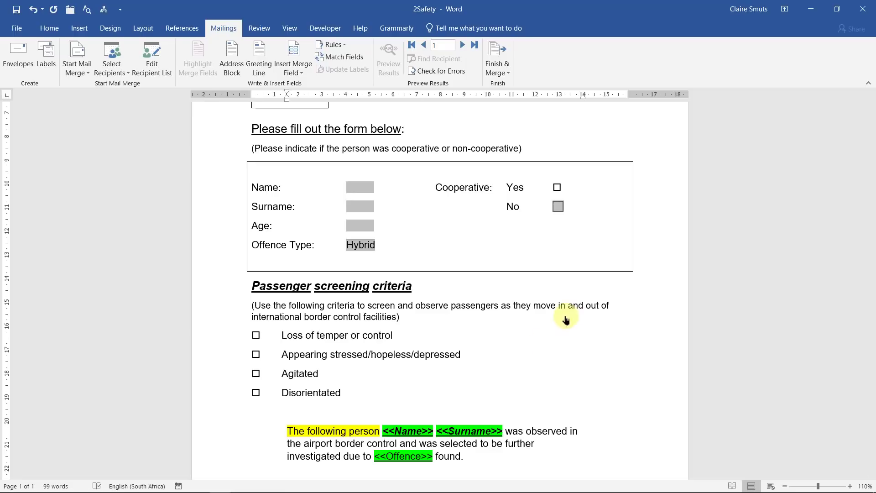
Step: Check question 2.6 in Acrobat Reader, then return to the 2Safety letter's closing paragraph
click(815, 8)
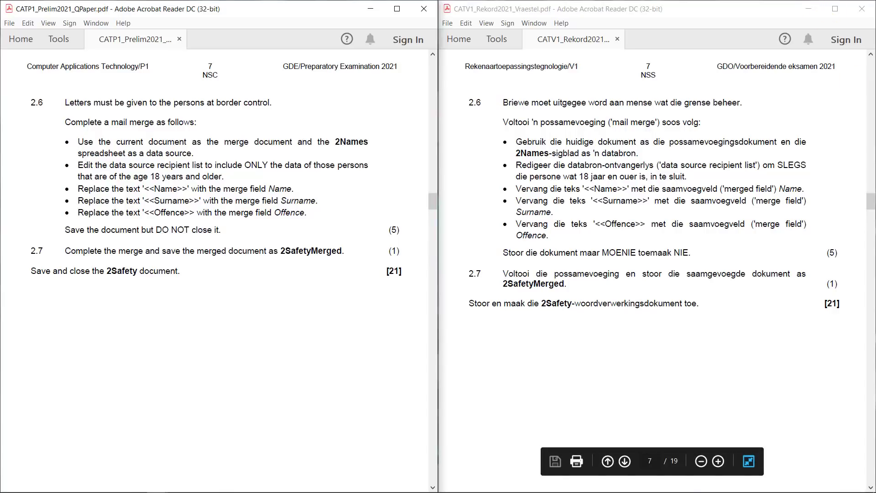
key(alt+Tab)
scroll(419, 274, down, 5)
Step: Replace the <<Name>> placeholder with the Name merge field
click(428, 310)
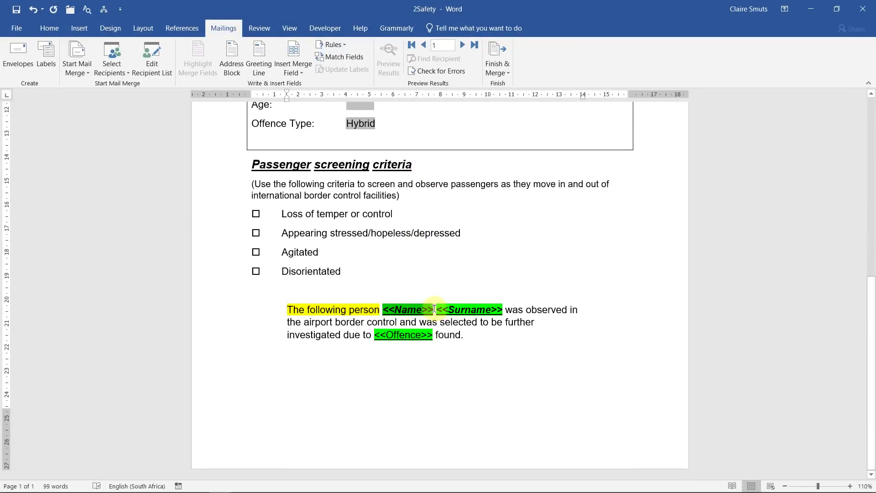
click(417, 322)
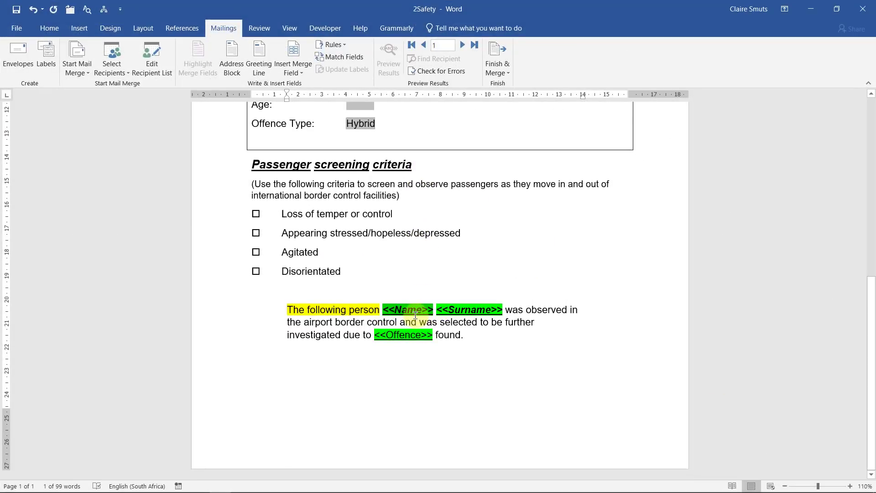
drag(378, 311, 432, 310)
click(383, 309)
click(431, 307)
double_click(431, 307)
click(297, 73)
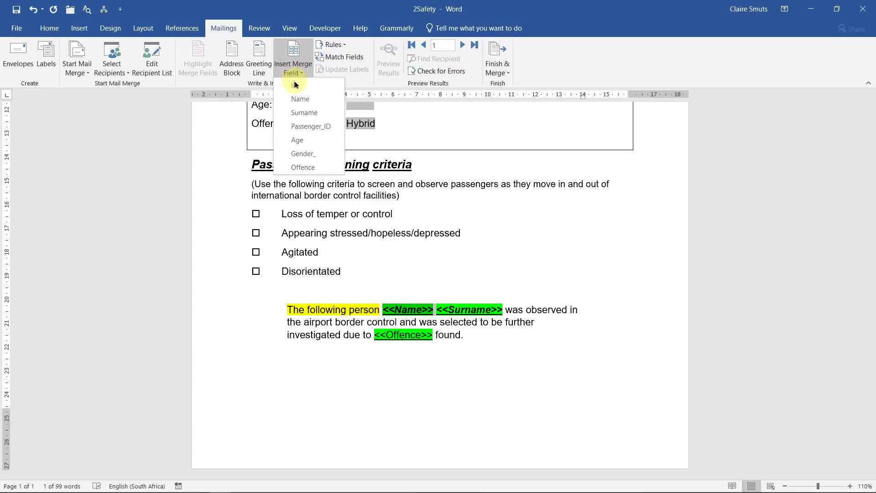
click(301, 98)
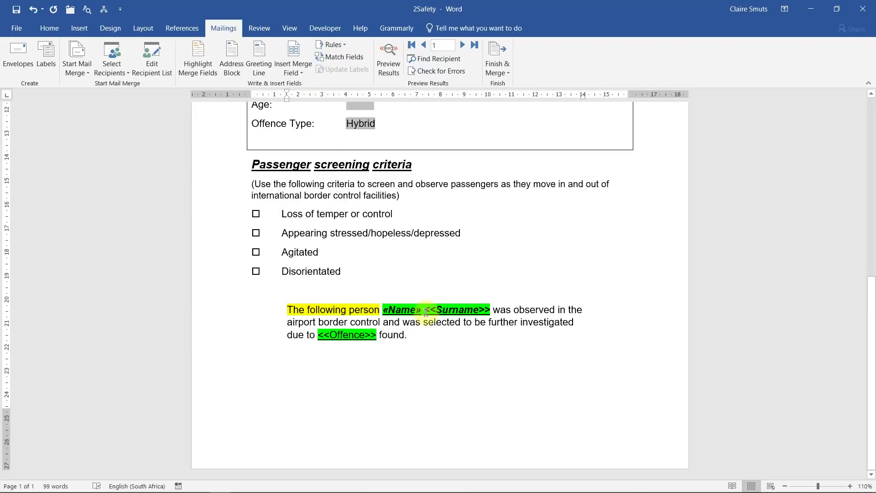
Step: Replace the <<Surname>> and <<Offence>> placeholders with the Surname and Offence merge fields
drag(424, 311, 488, 309)
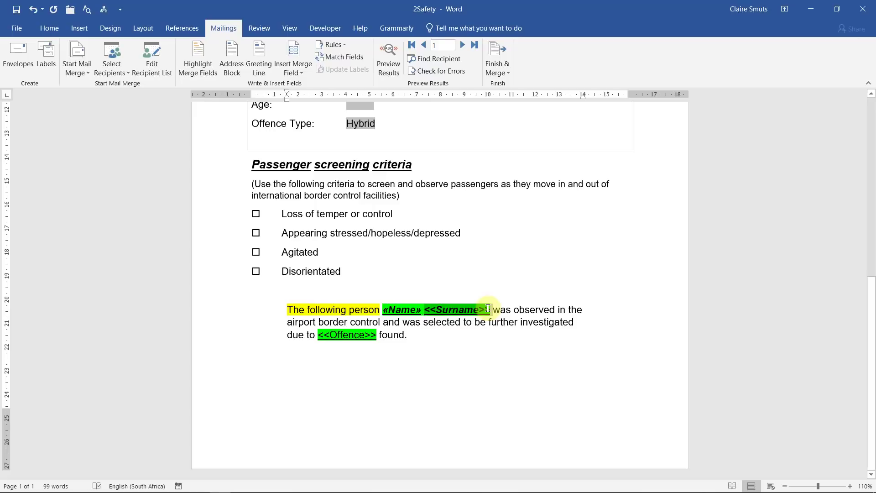
click(293, 68)
click(311, 114)
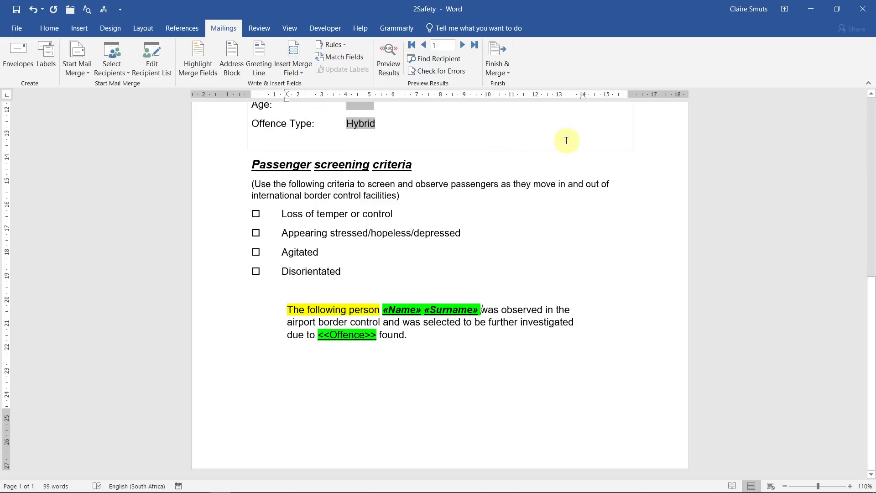
drag(318, 335, 376, 336)
click(297, 72)
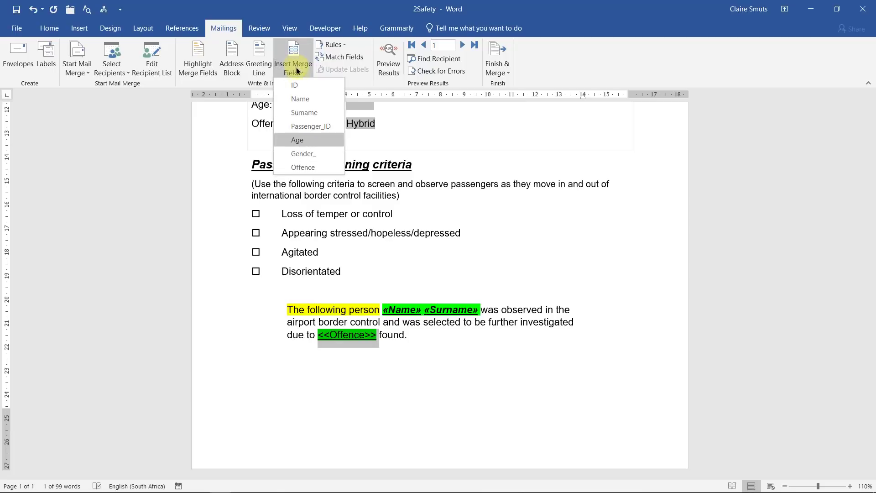
click(304, 167)
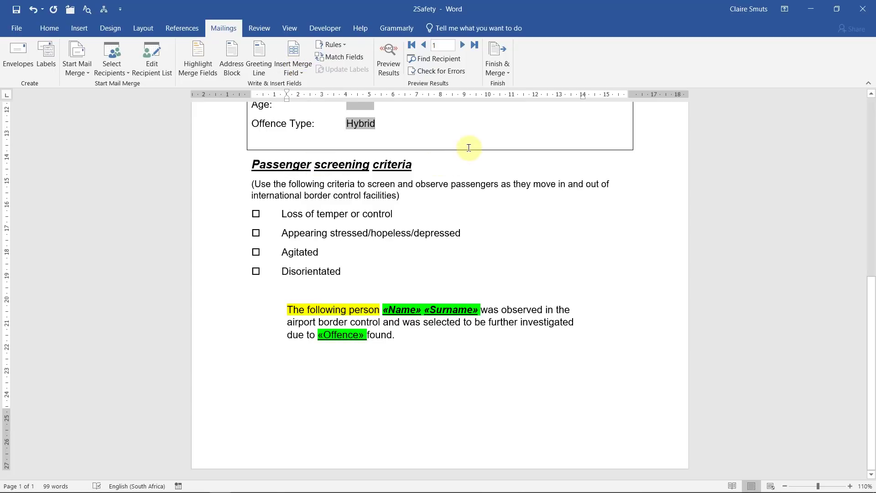
Step: Toggle Preview Results on and off to check the first recipient's data in the letter
click(382, 66)
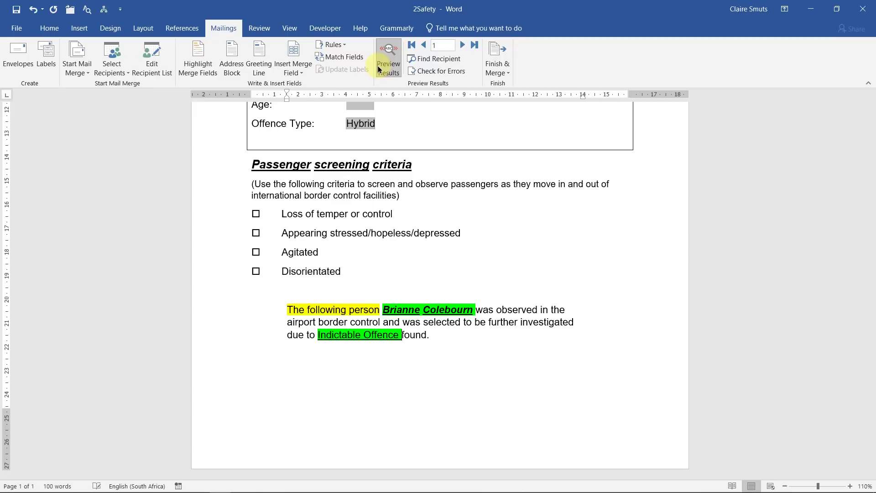
click(378, 69)
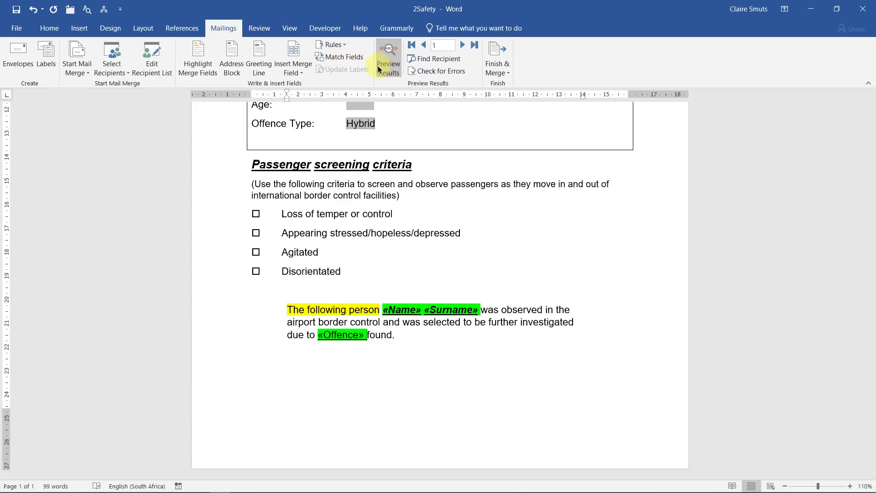
click(378, 66)
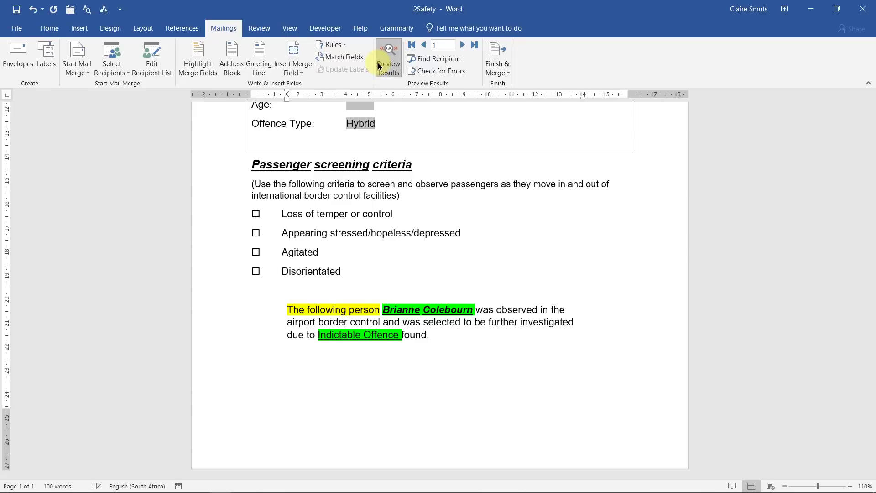
click(378, 67)
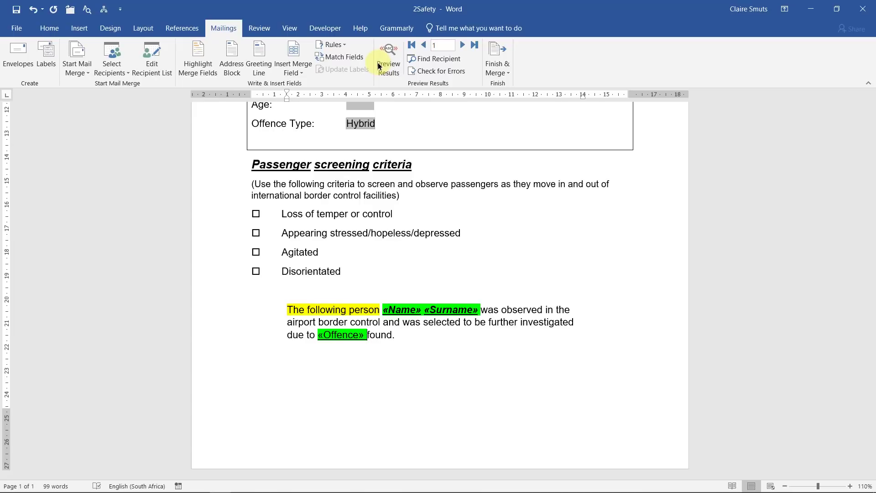
click(810, 14)
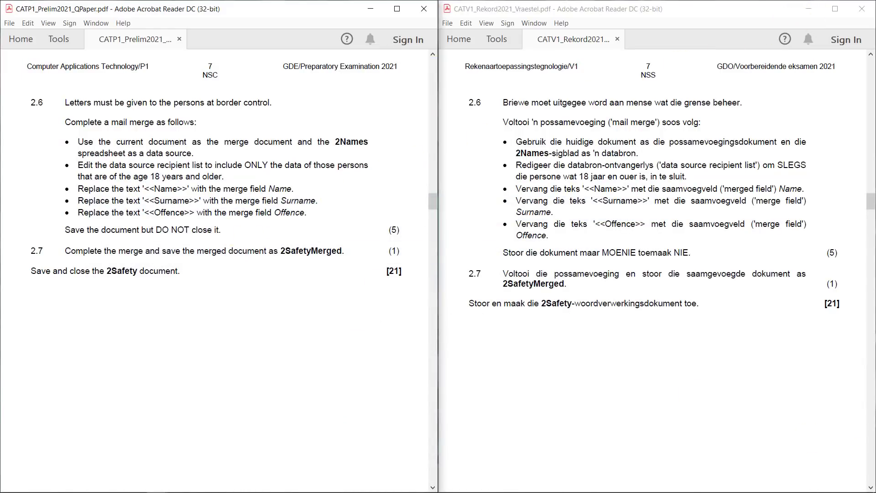
key(alt+Tab)
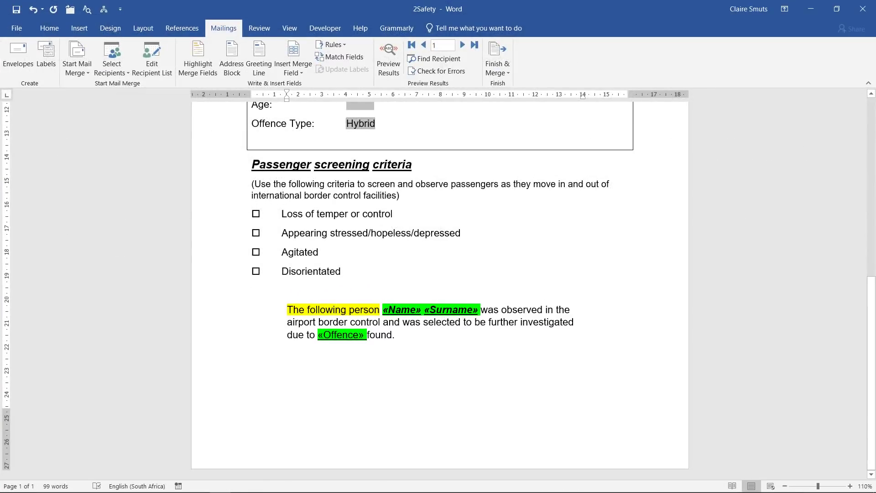
Step: Save 2Safety and confirm the recipient list still draws on 2Names.xlsx
click(17, 8)
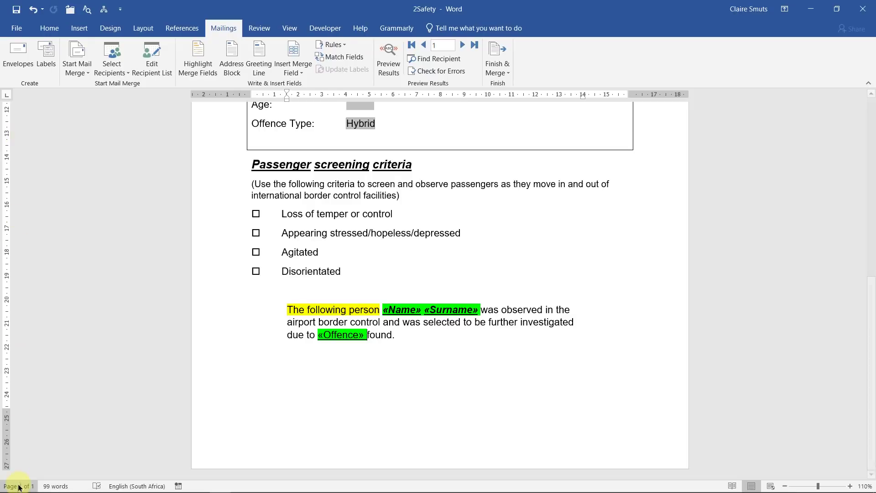
click(564, 236)
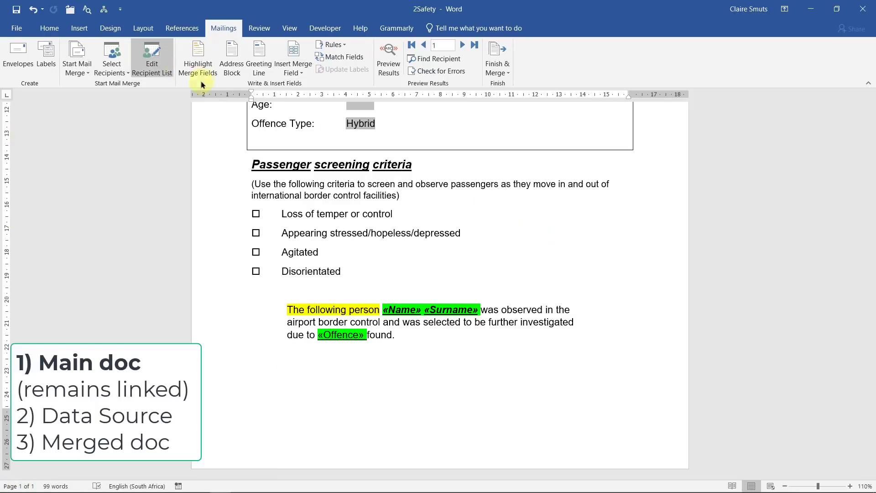
click(157, 67)
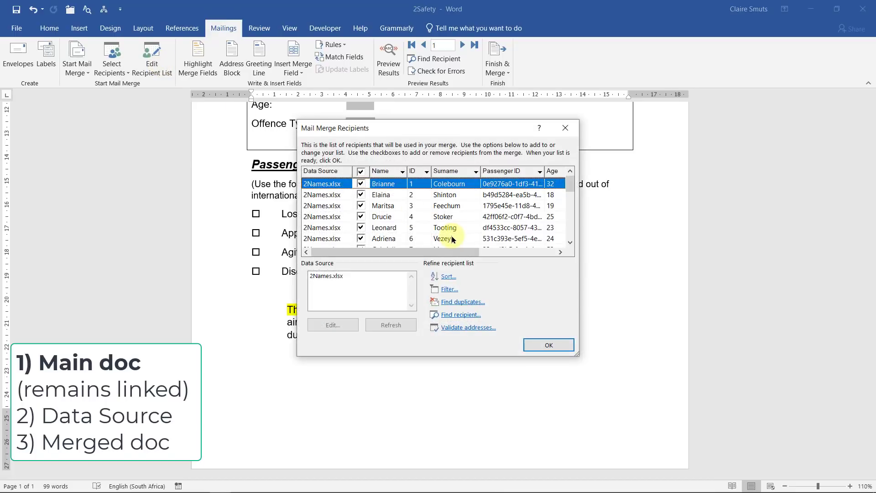
click(565, 128)
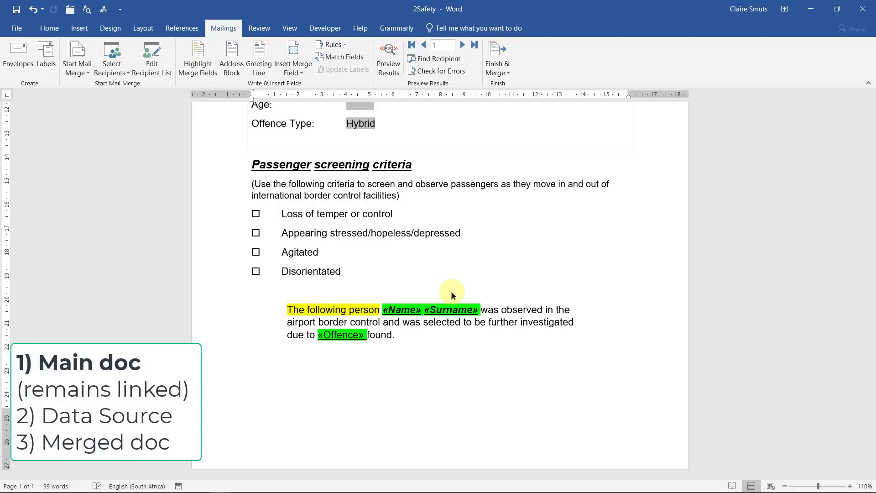
click(811, 9)
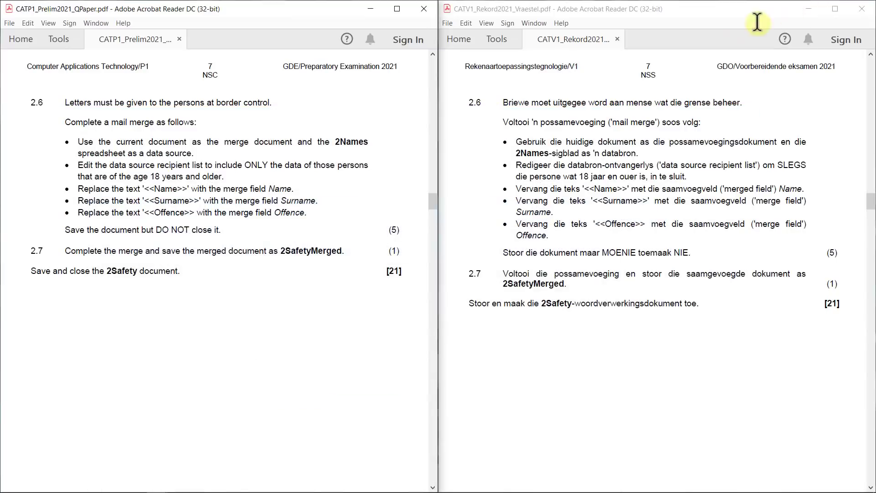
drag(65, 251, 353, 248)
click(196, 250)
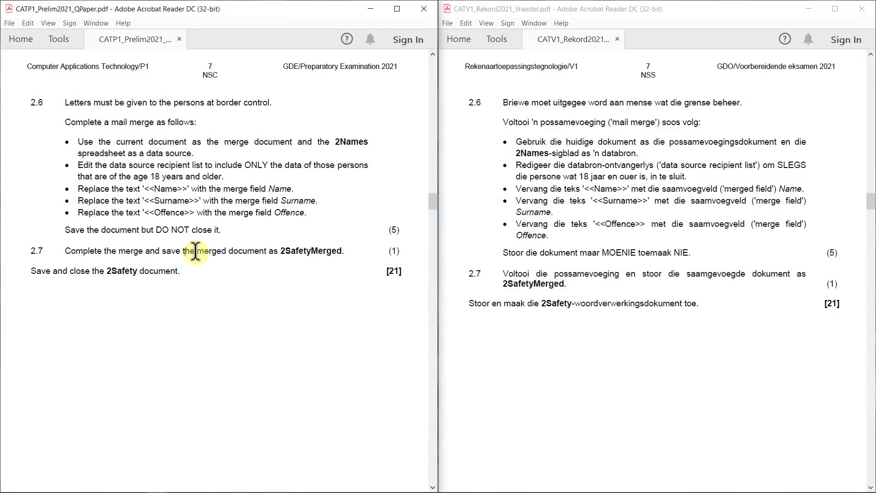
drag(196, 251, 256, 252)
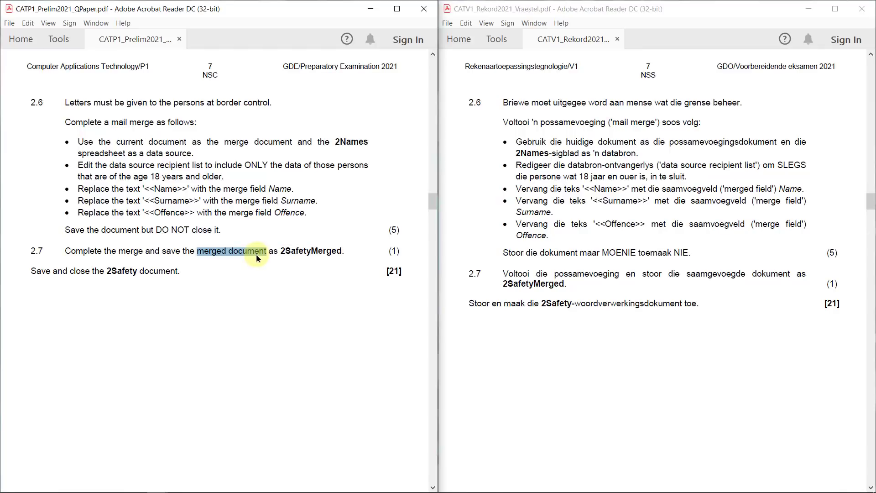
key(alt+Tab)
Step: Merge all records into individual editable letters and scroll through the 23-page Letters1 document
click(498, 68)
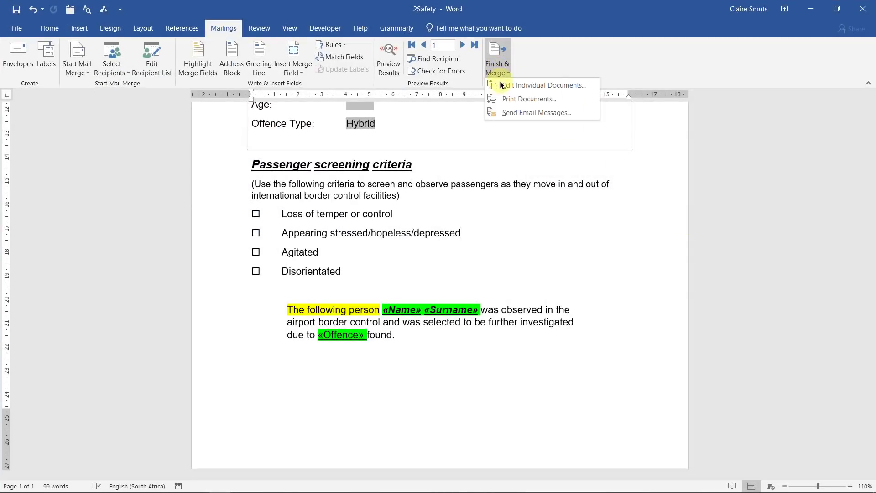
click(501, 84)
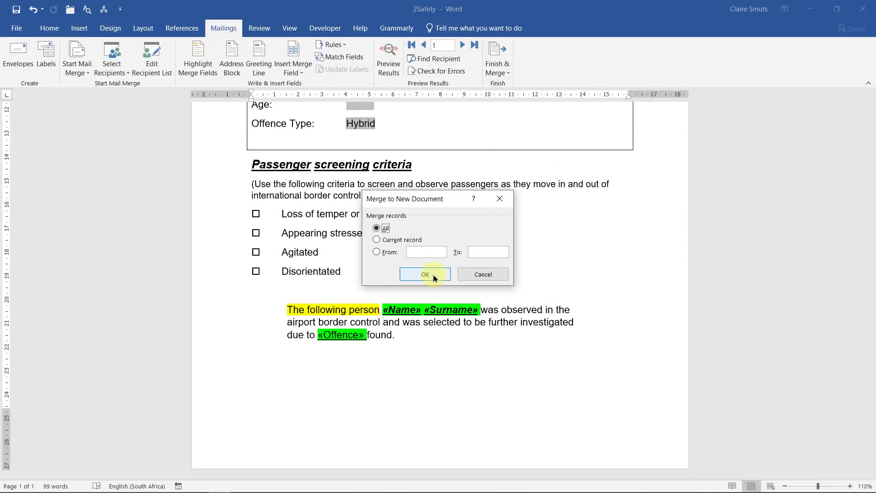
click(434, 276)
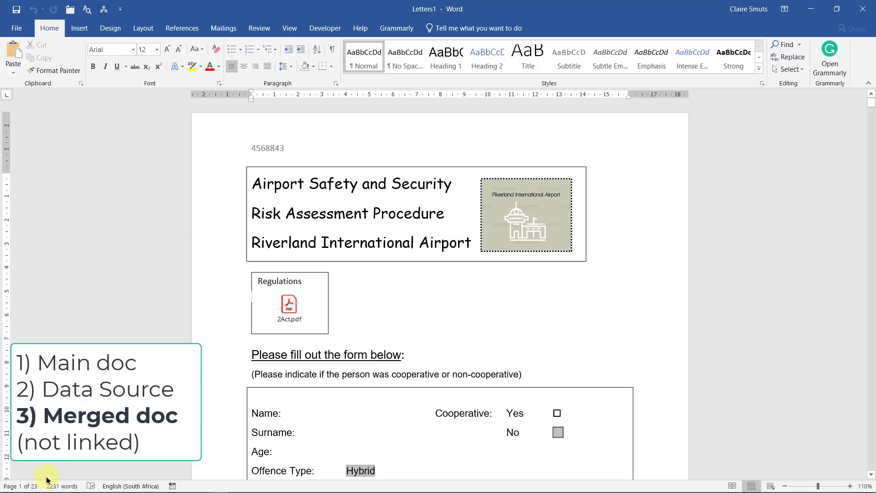
scroll(423, 304, down, 6)
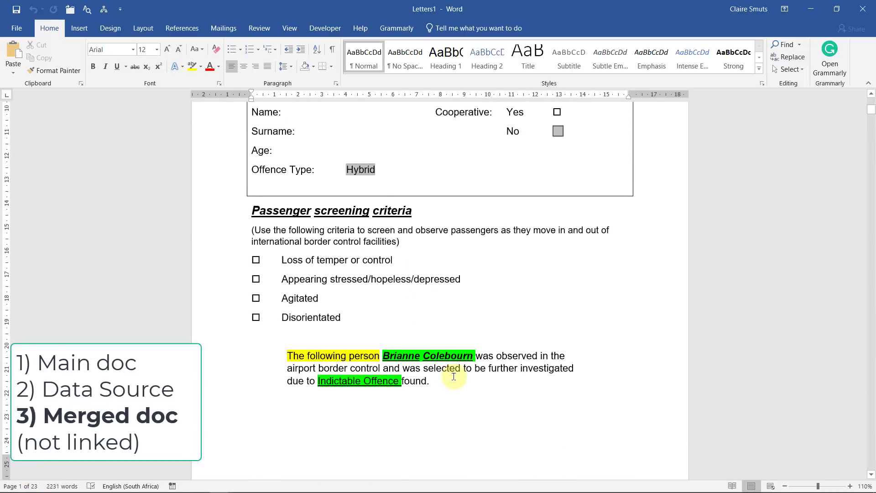
scroll(453, 377, down, 12)
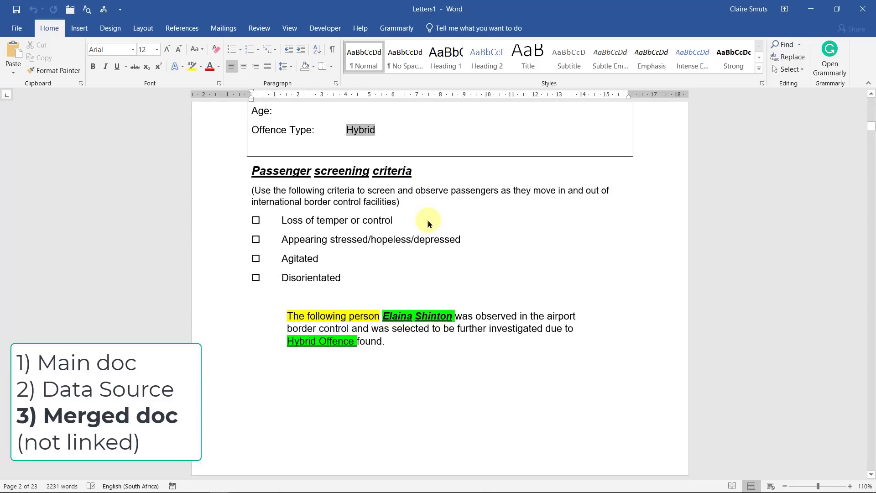
Step: Save the merged letters in the Data folder as 2SafetyMerged
click(18, 28)
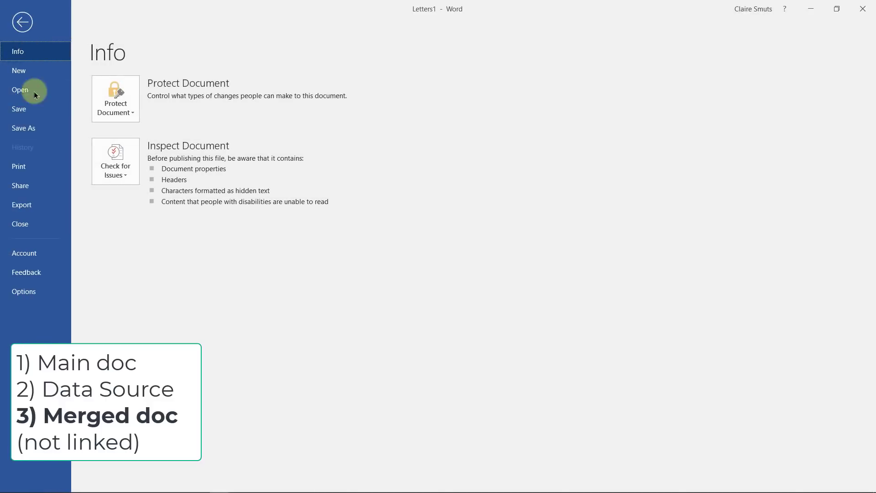
click(40, 130)
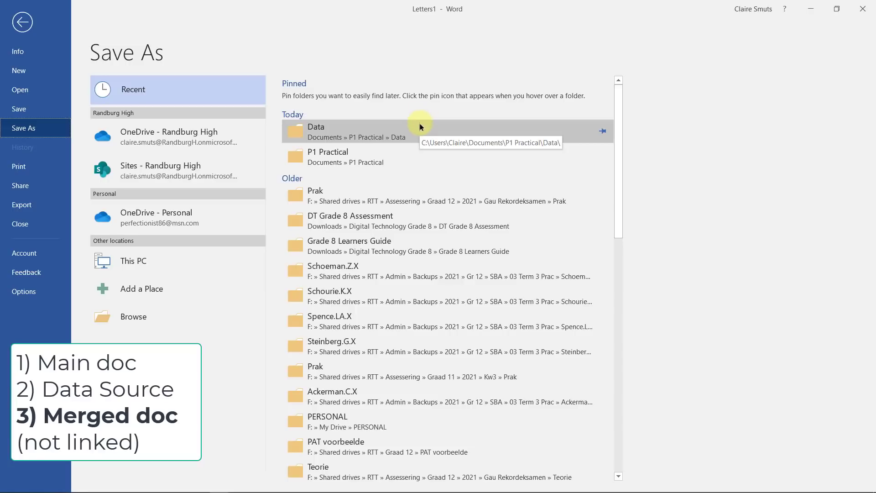
click(421, 128)
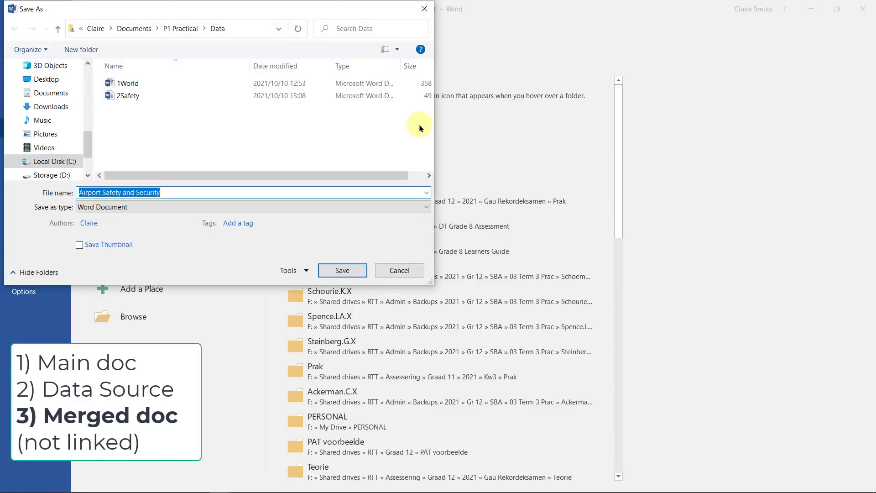
click(133, 95)
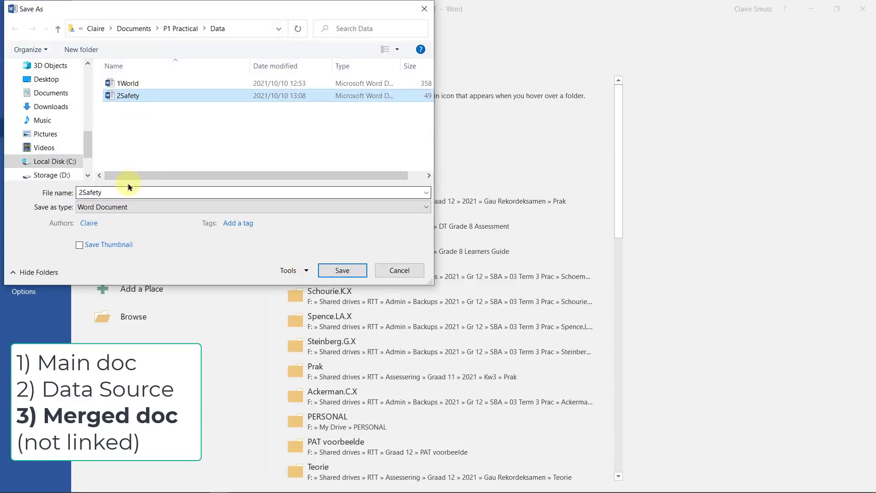
click(147, 191)
text(Merged)
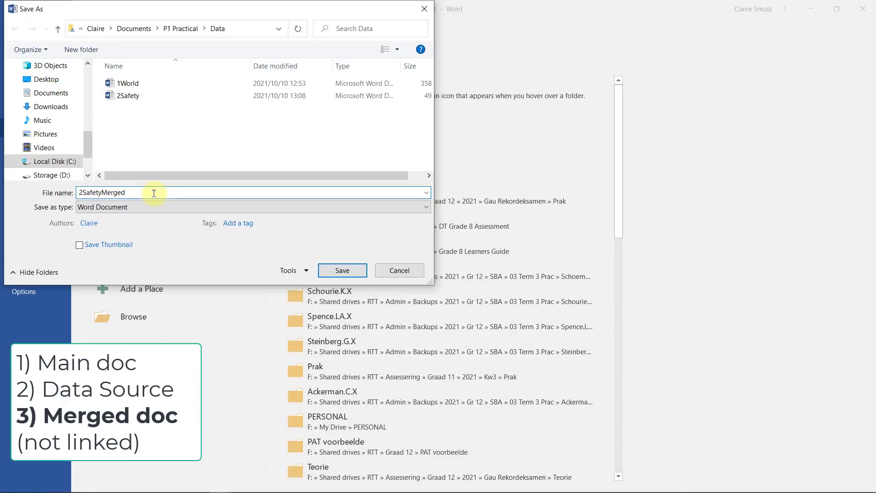
key(Return)
Step: Close 2SafetyMerged, then close the 2Safety main document, saving its changes
click(211, 24)
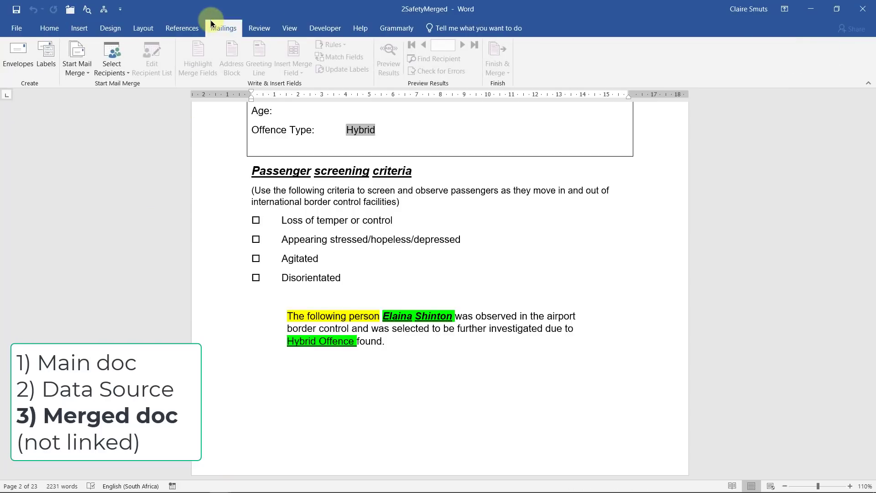
click(862, 9)
click(470, 249)
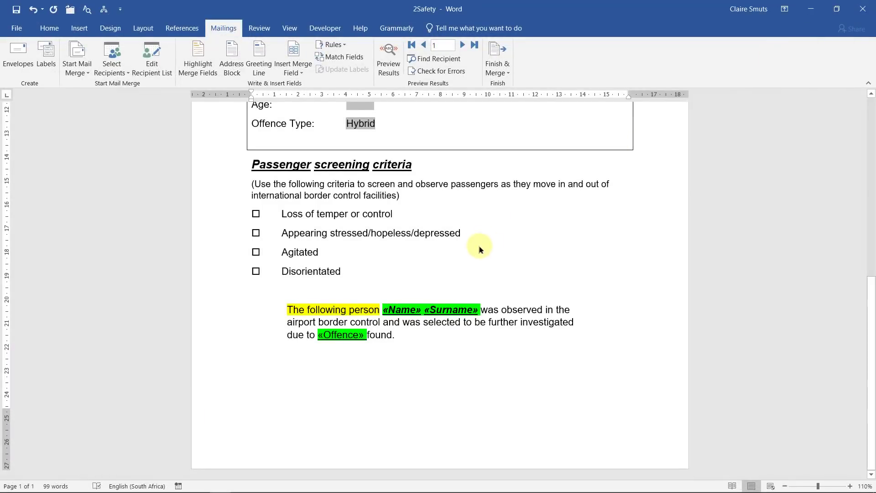
click(862, 9)
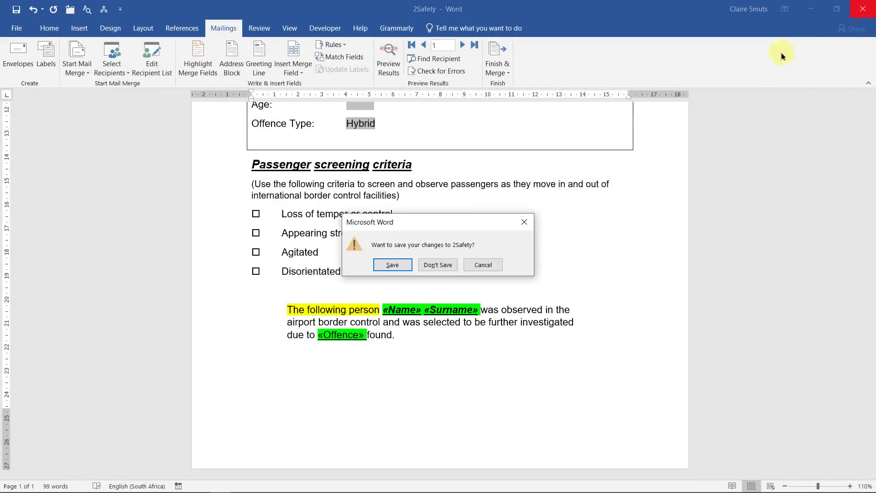
click(377, 266)
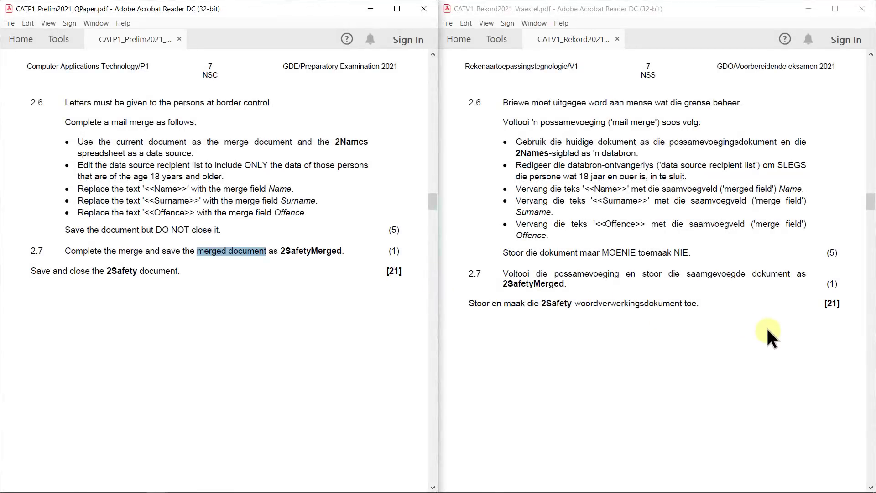
Step: Compare the English and Afrikaans question 2.7, then bring up the Data folder
click(768, 328)
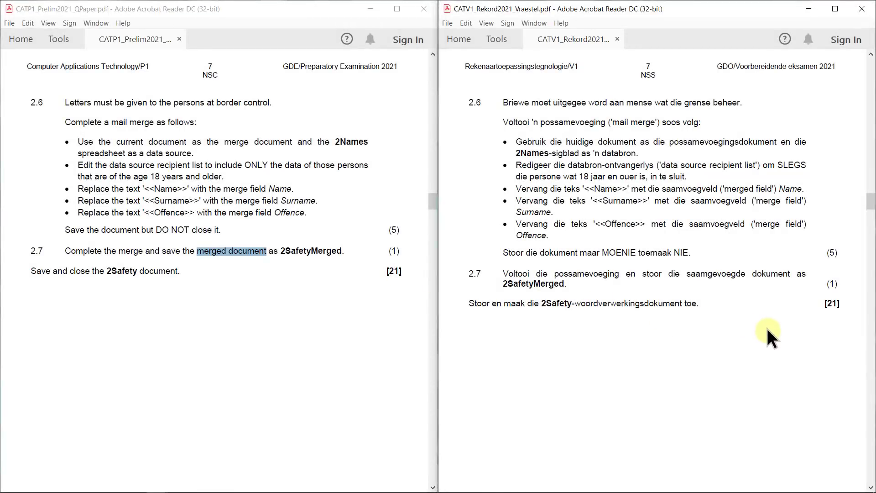
click(321, 278)
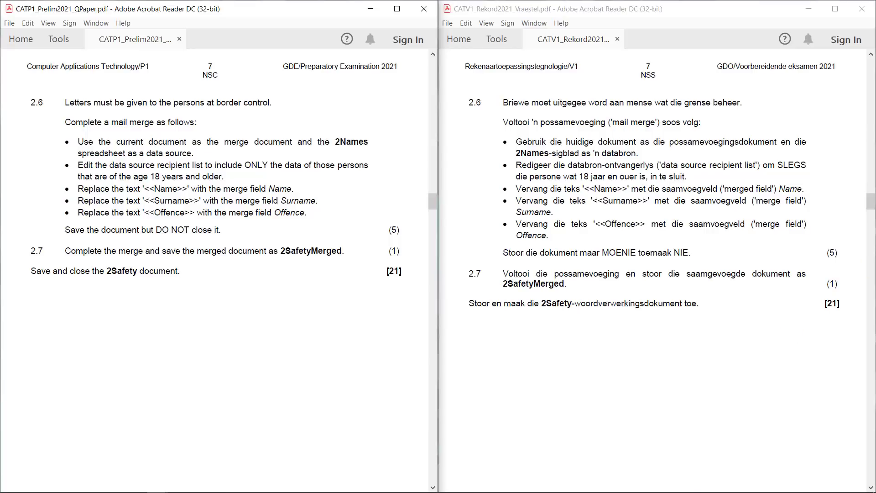
key(alt+Tab)
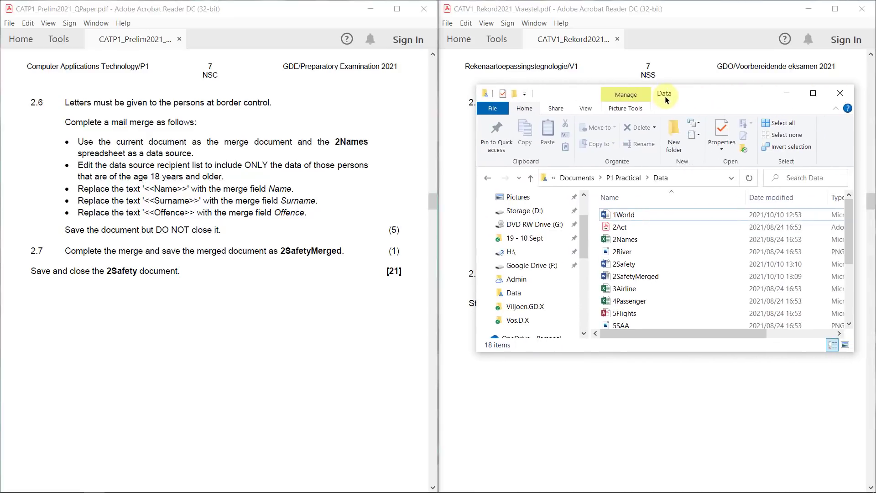
Step: Open 2Safety from the Data folder, accepting the Age >= 18 query and updating linked files
double_click(639, 264)
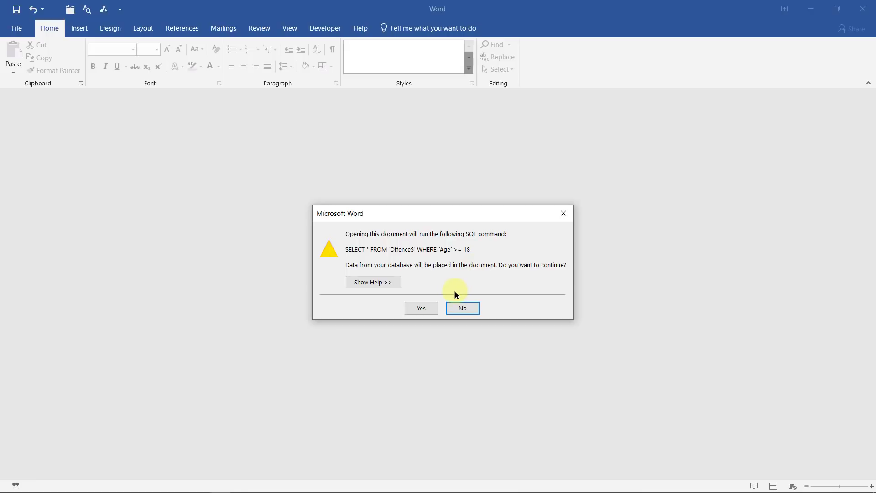
click(409, 309)
click(420, 309)
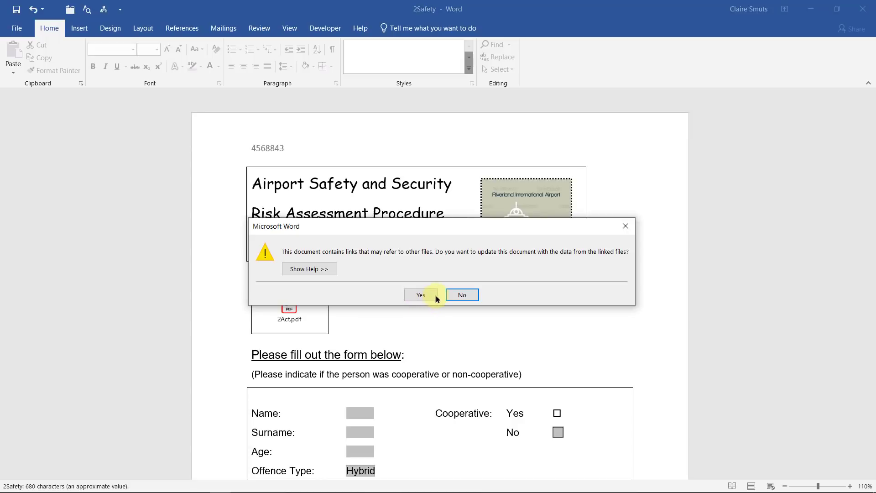
click(435, 295)
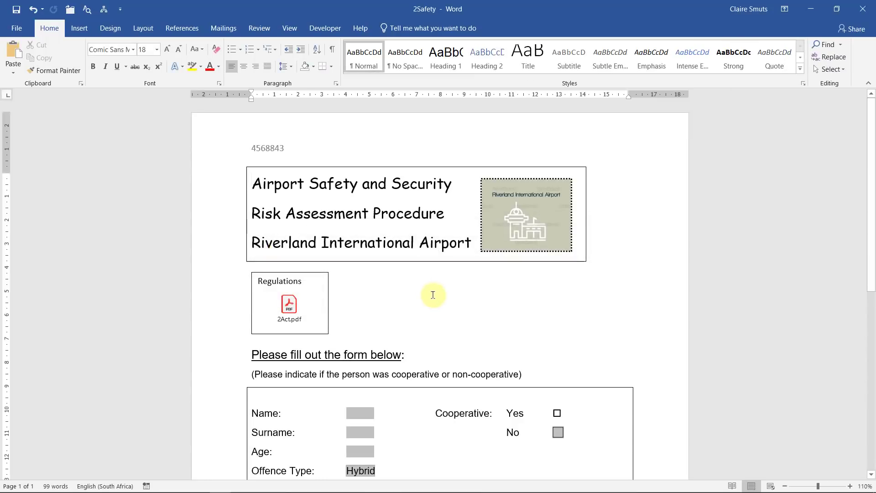
Step: Inspect the letter's PDF object, header, form fields and Mailings tab, then close without saving
click(289, 304)
click(424, 300)
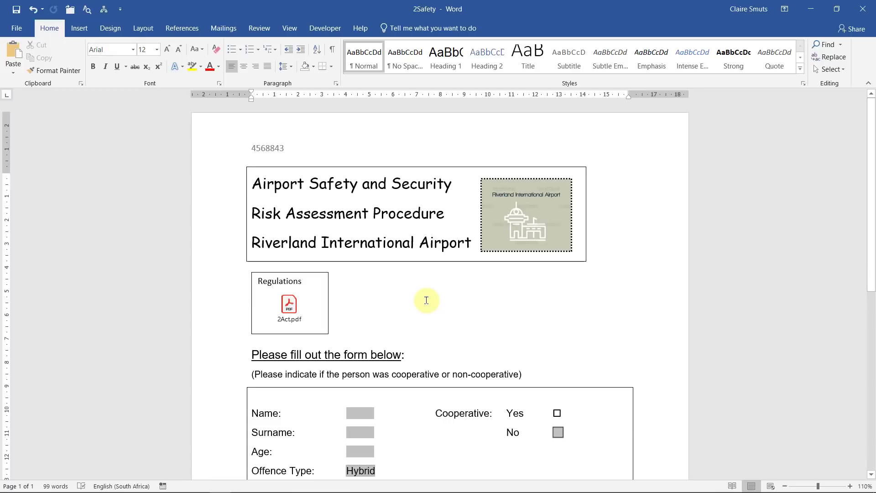
scroll(426, 300, down, 3)
scroll(489, 254, up, 3)
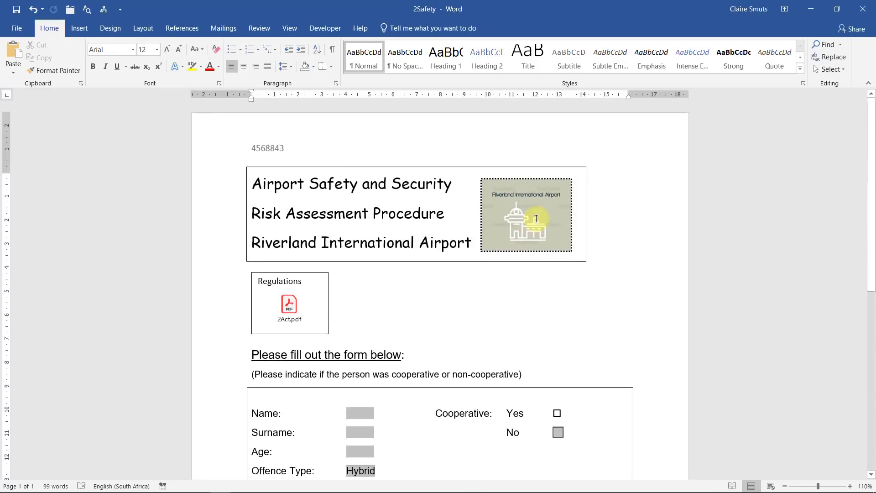
click(536, 219)
click(361, 436)
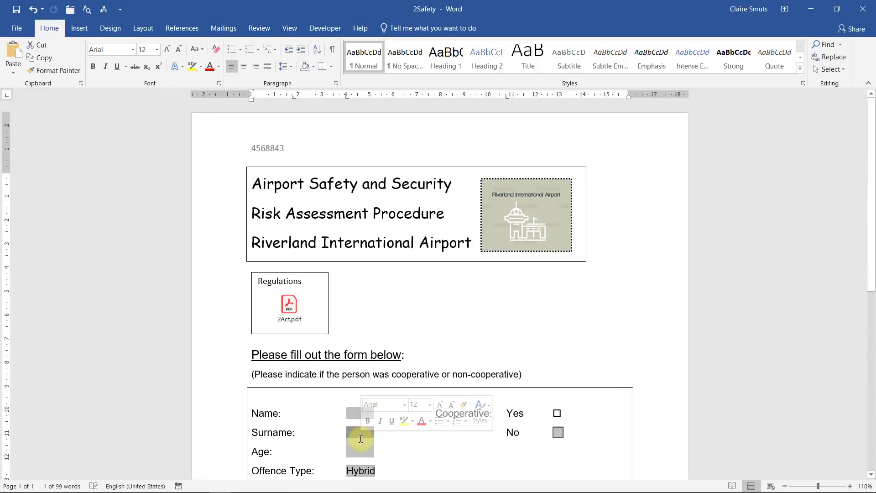
scroll(411, 411, down, 4)
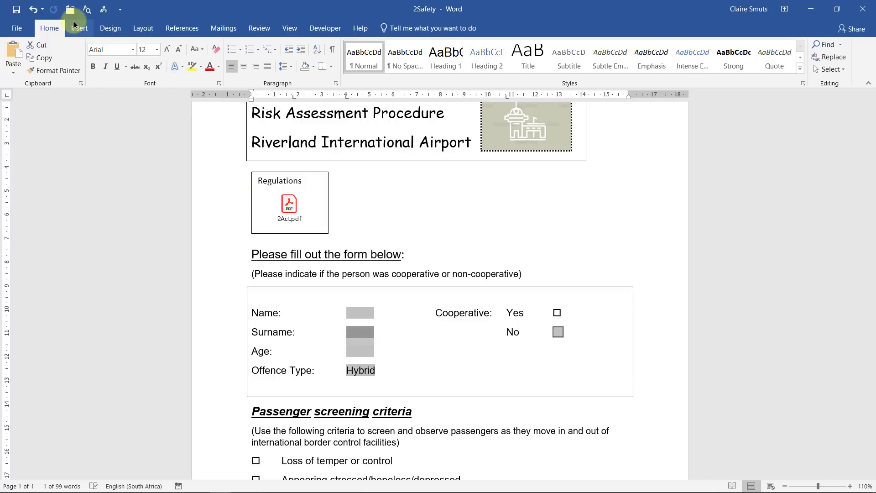
click(223, 30)
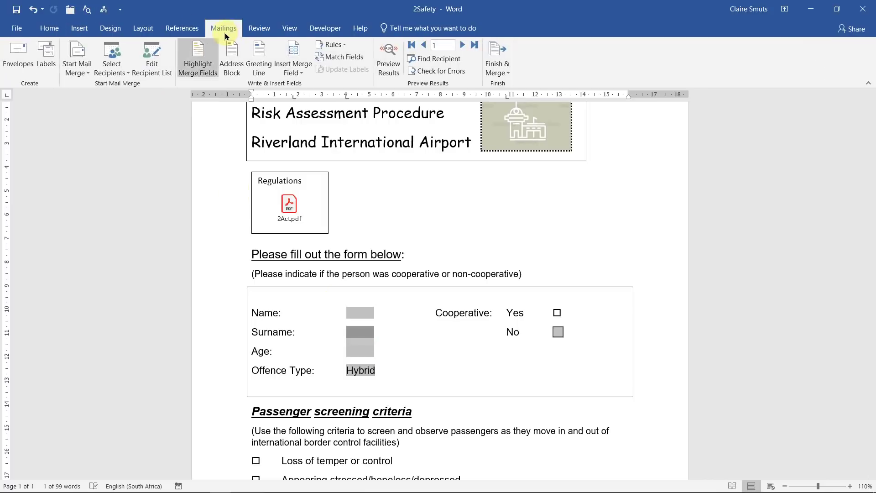
click(863, 9)
click(450, 266)
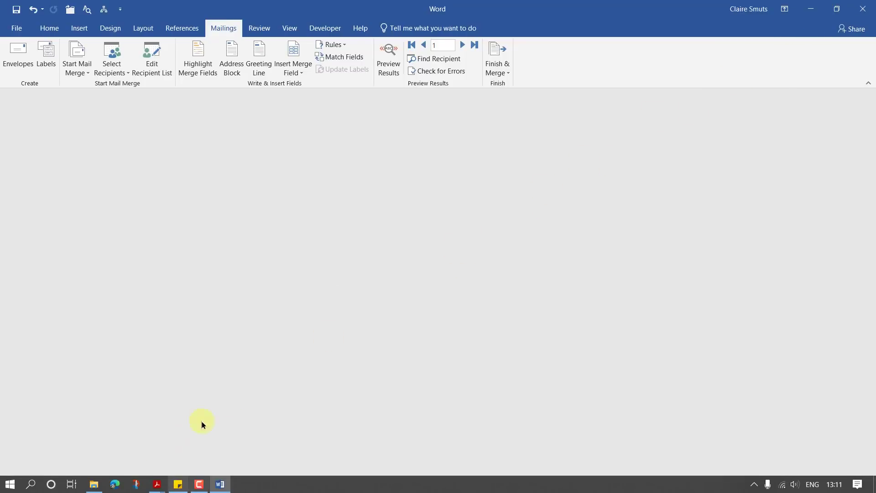
Step: Reopen 2Safety from the Data folder, declining the SQL query and answering the linked-files prompt
click(94, 484)
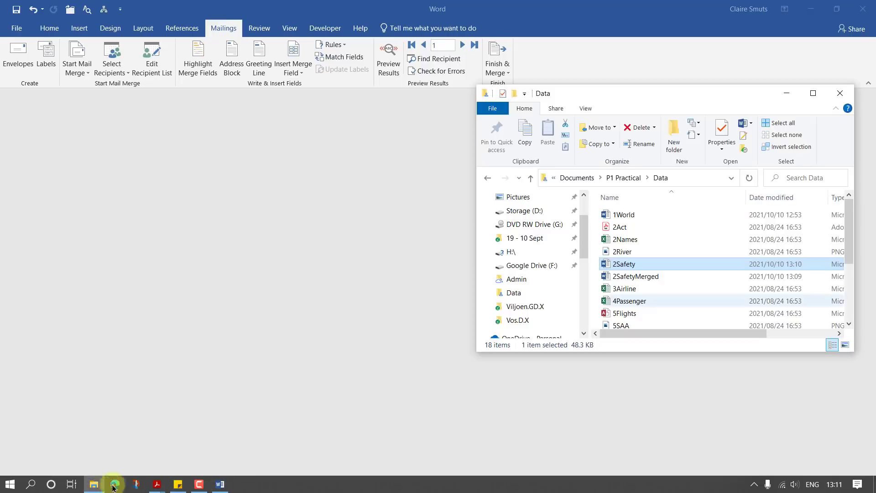
double_click(634, 265)
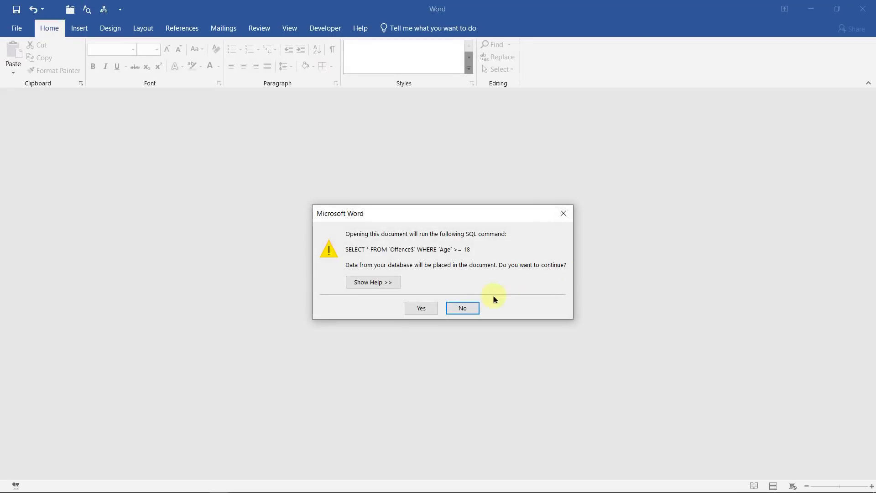
click(455, 308)
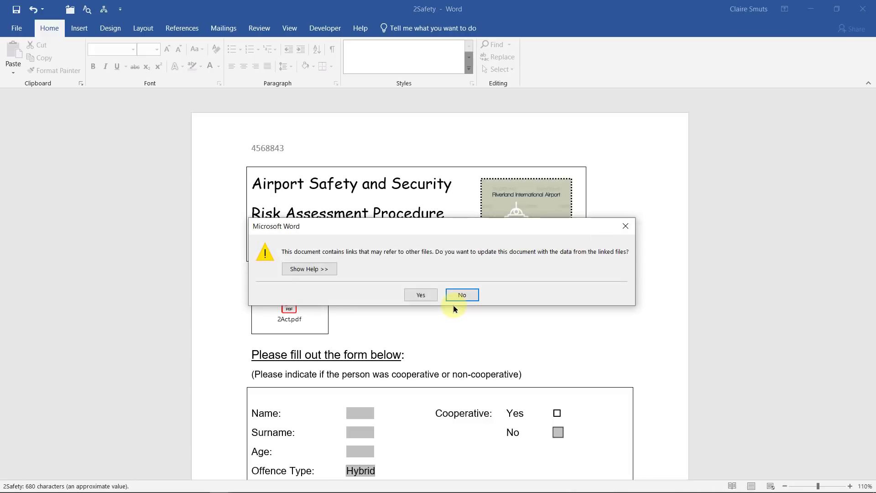
click(424, 295)
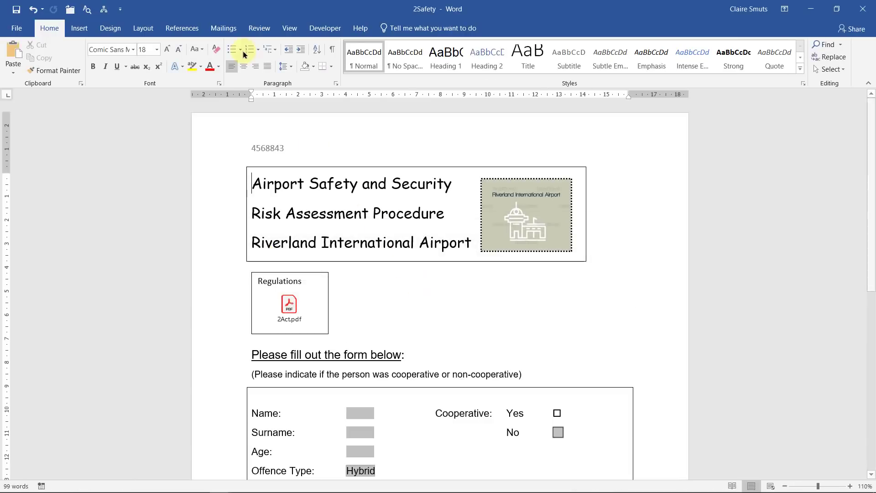
Step: Inspect the Mailings tab and the letter's Surname field, finding Edit Recipient List greyed out
click(226, 30)
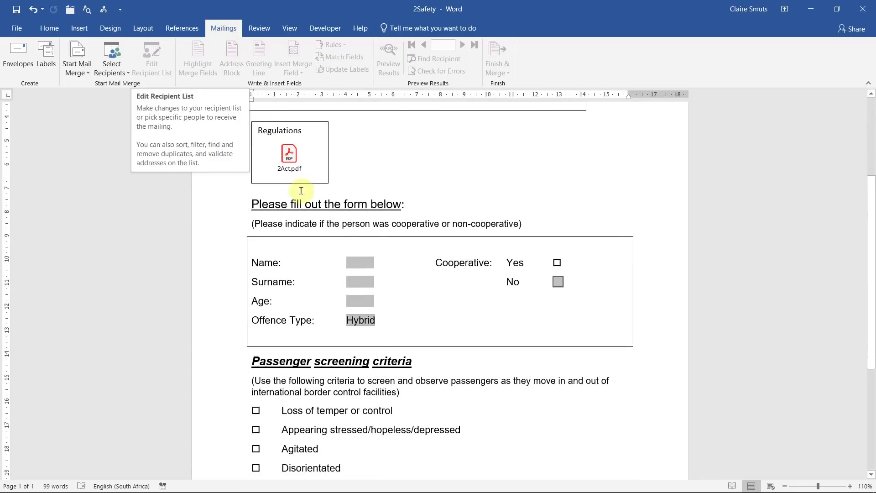
click(362, 283)
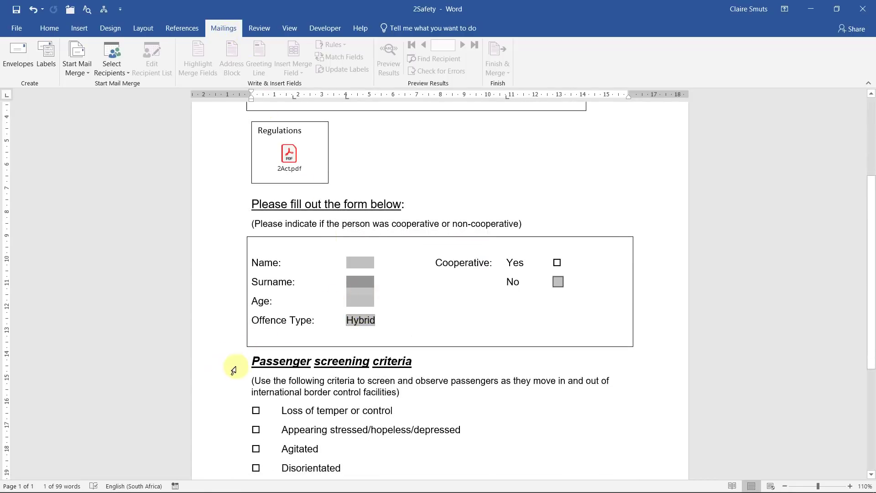
drag(255, 363, 417, 363)
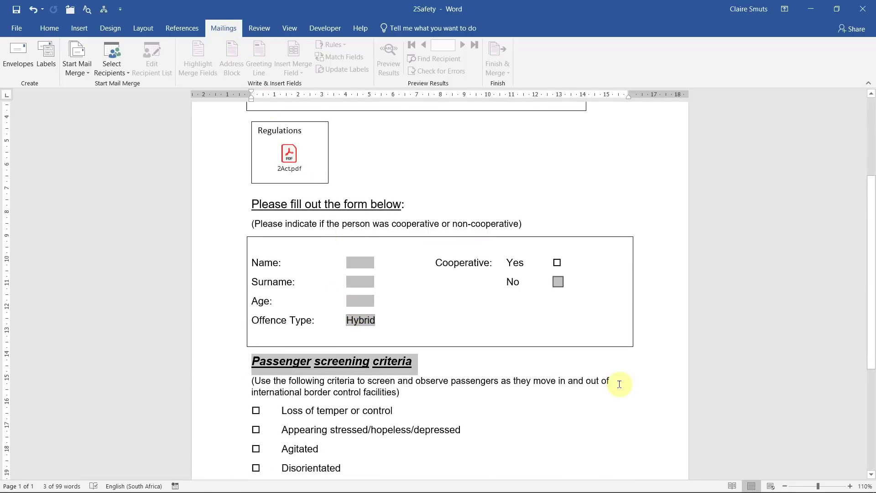
Step: Close 2Safety without saving and switch back to the Data folder in File Explorer
click(860, 5)
click(437, 275)
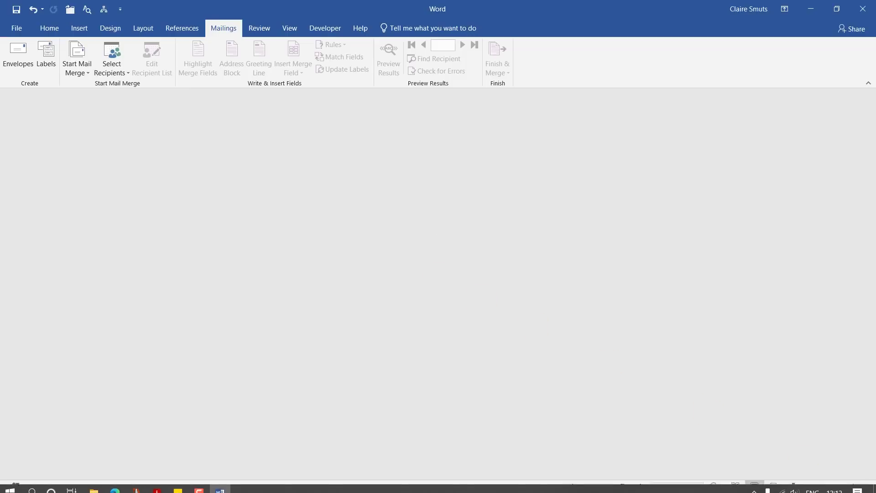
key(alt+Tab)
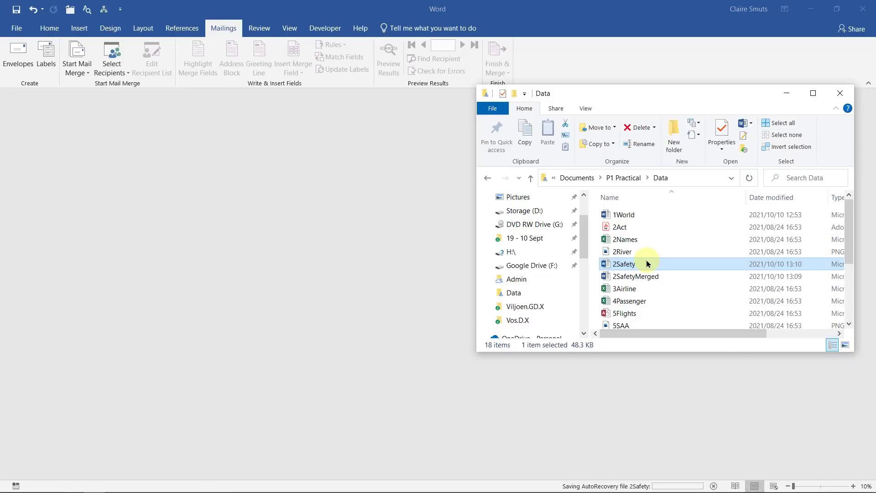